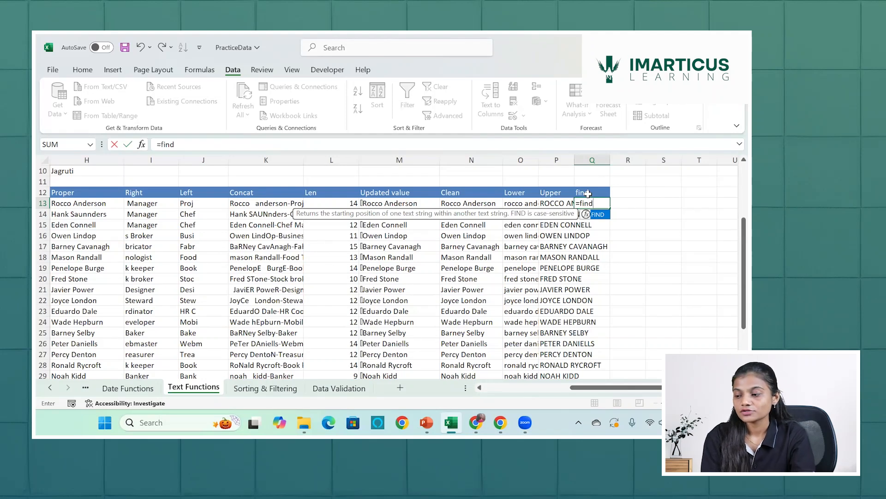
key("Tab")
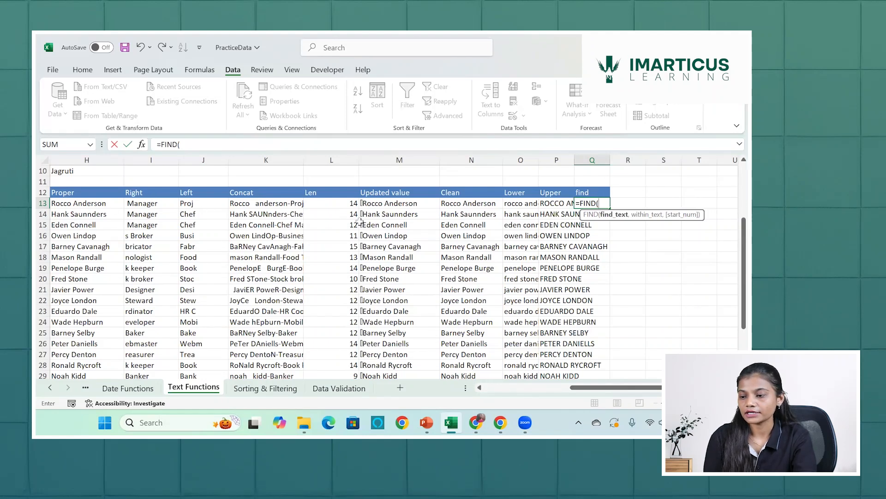
left_click(89, 203)
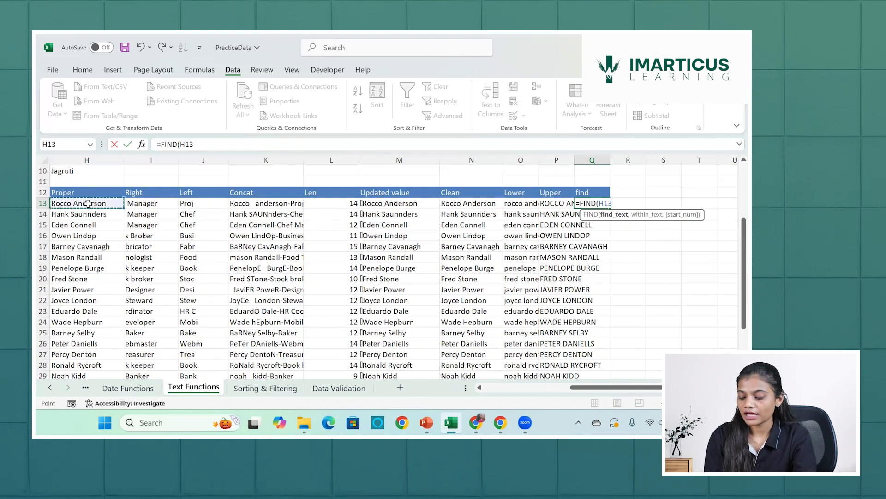
type(",")
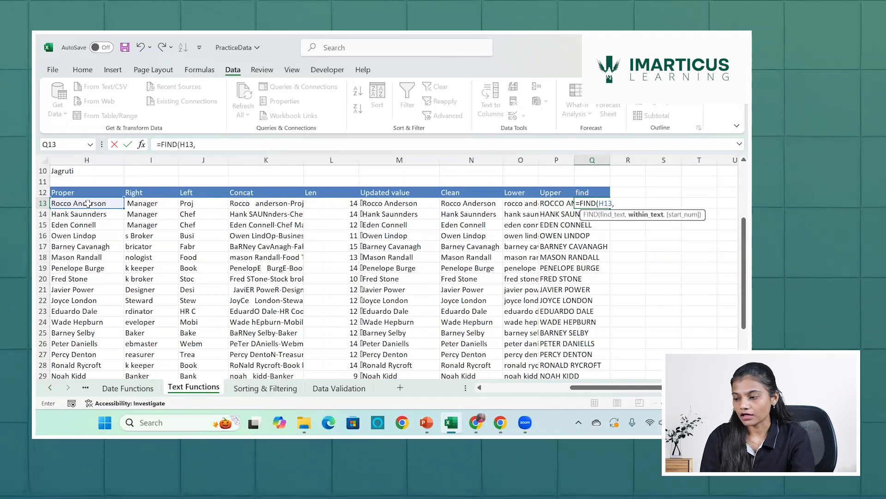
type("\"r\"")
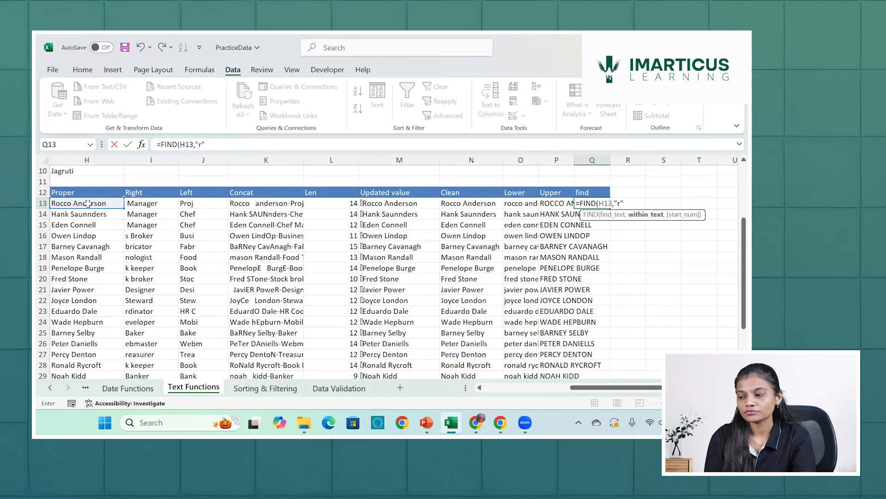
key("BackSpace")
key("BackSpace")
key("BackSpace")
key("BackSpace")
key("BackSpace")
key("BackSpace")
key("BackSpace")
key("BackSpace")
key("BackSpace")
key("BackSpace")
key("BackSpace")
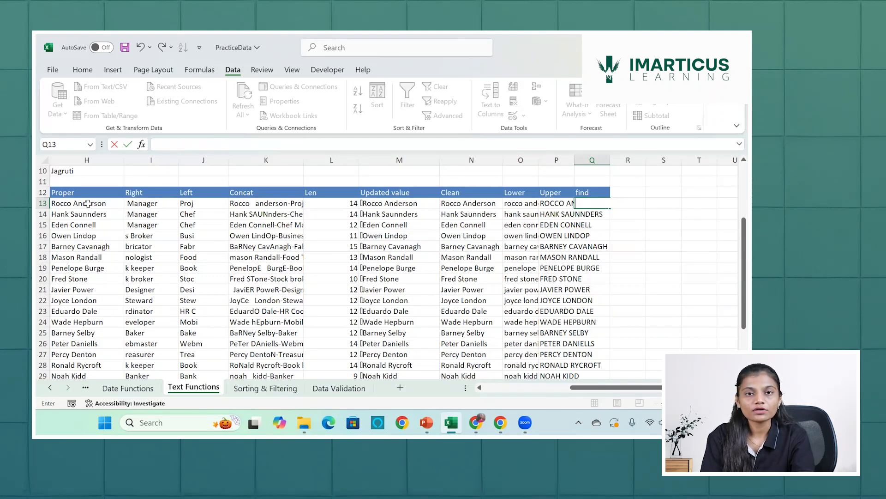
Enter a FIND formula in Q13 that locates the lowercase letter "r" within the name in H13.
type("=find")
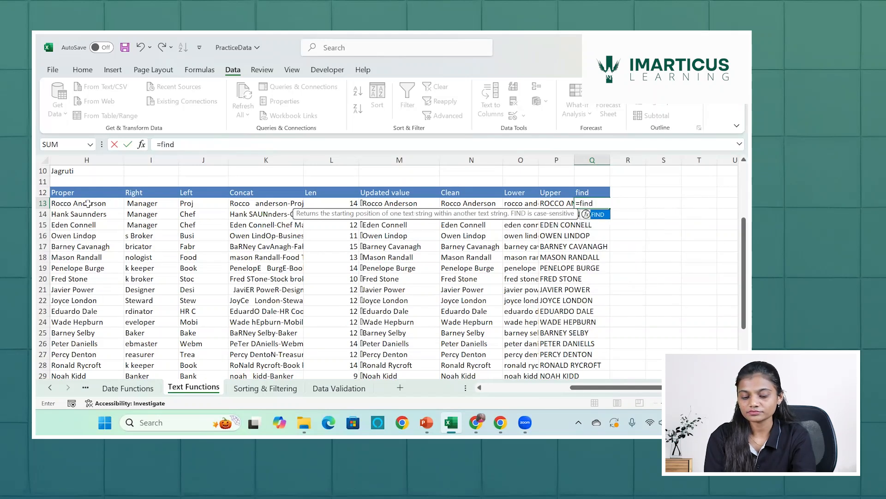
key("Tab")
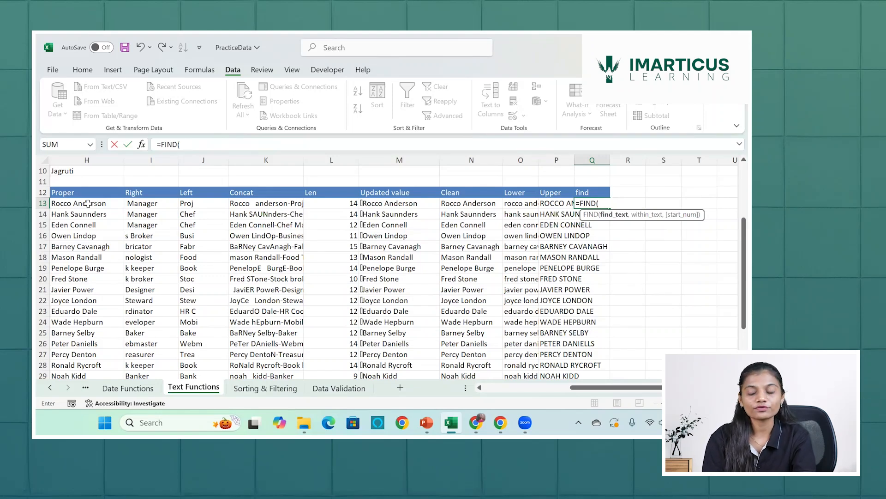
type("\"r")
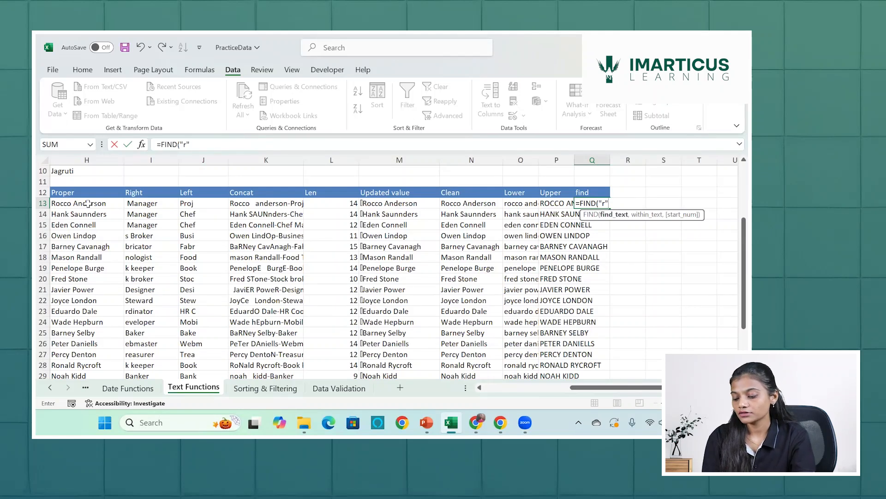
type(",")
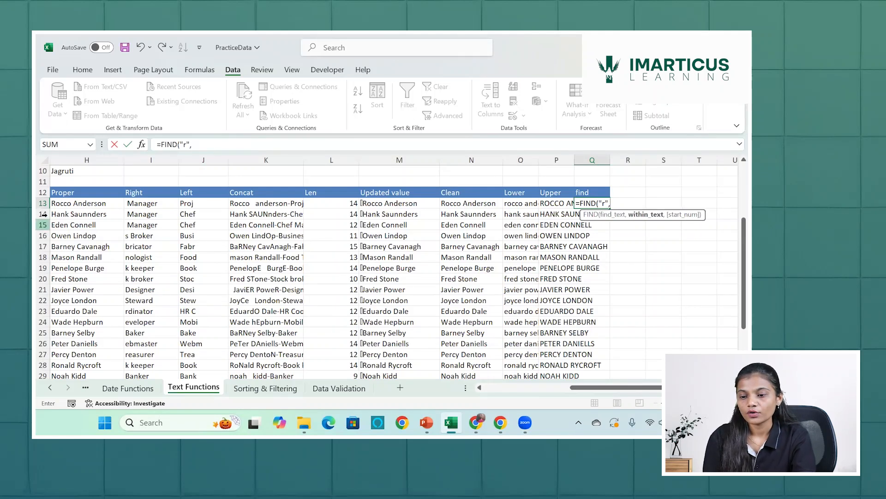
left_click(106, 200)
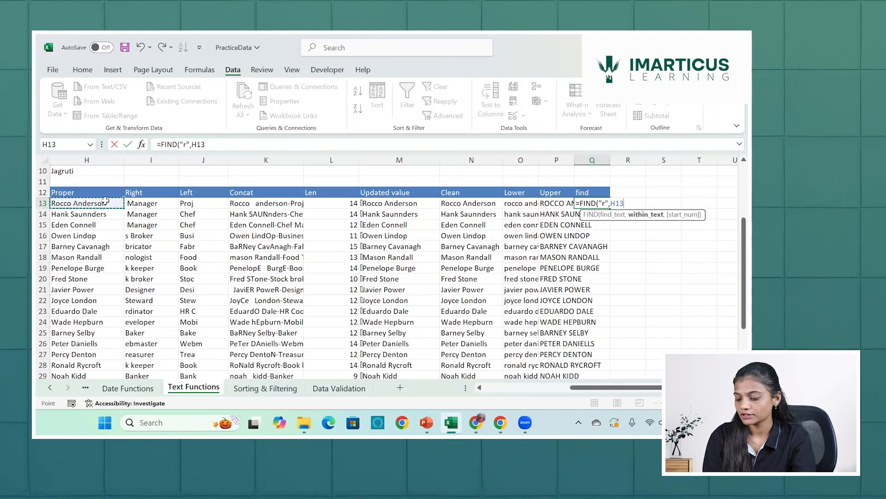
type(")")
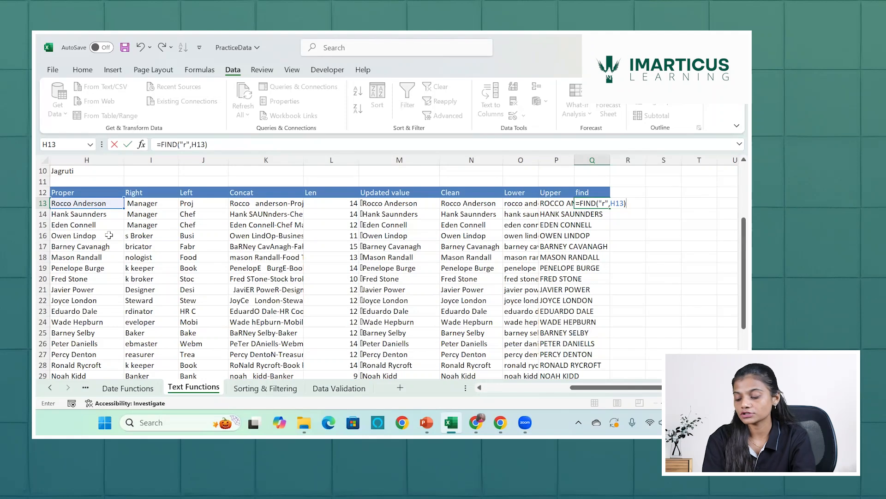
key("Return")
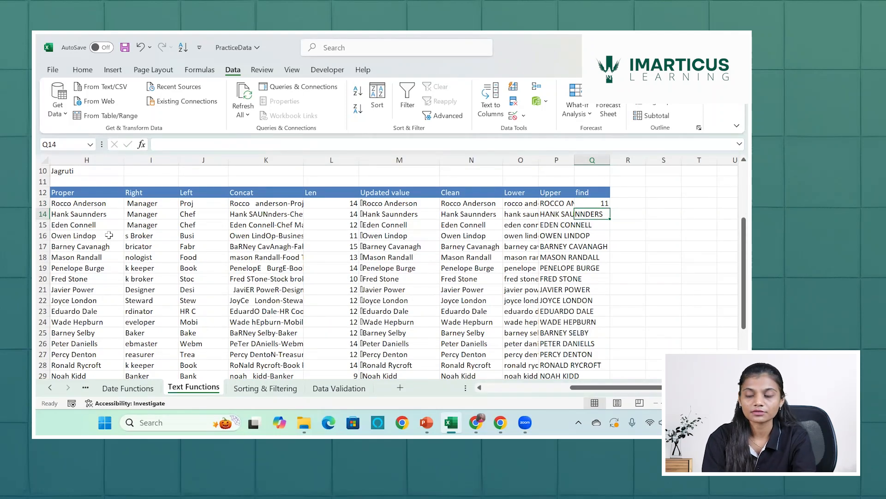
Change the search text in the Q13 FIND formula to an uppercase "R".
left_click(595, 202)
double_click(600, 203)
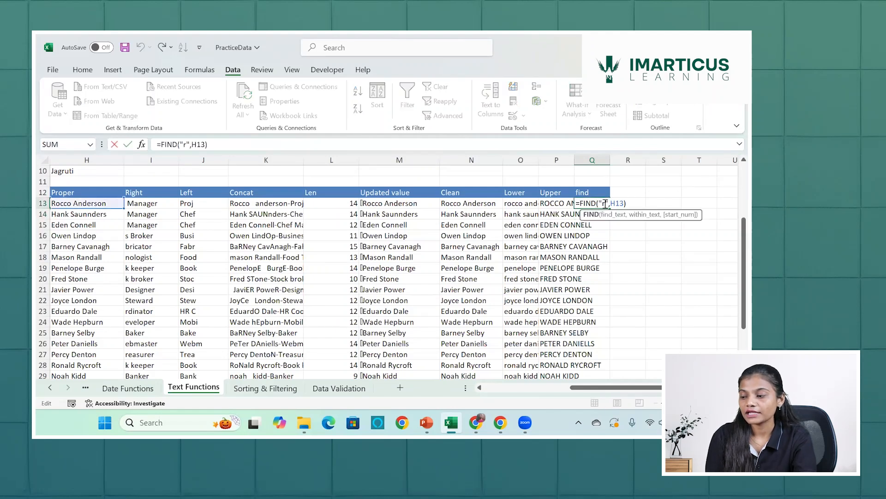
key("BackSpace")
type("R")
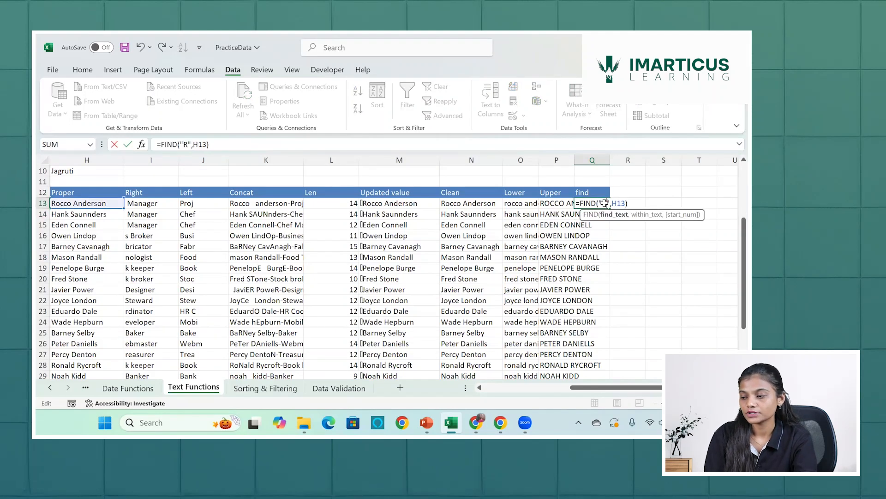
key("Return")
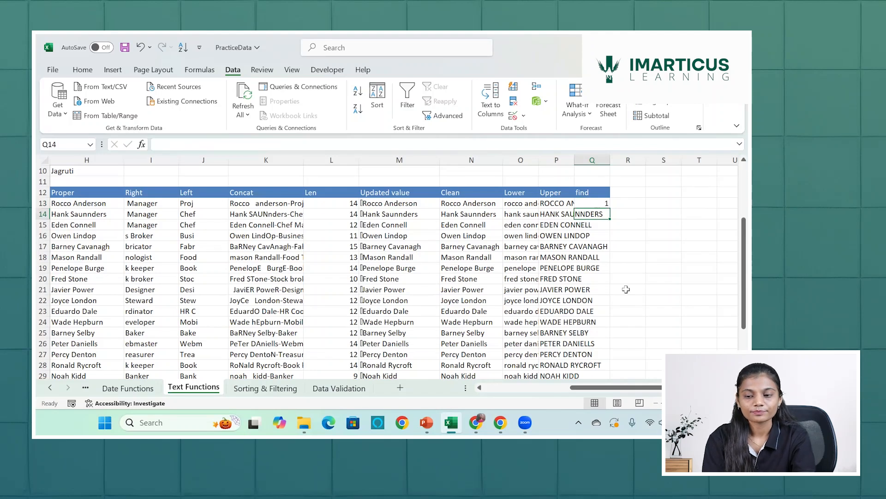
left_click(597, 206)
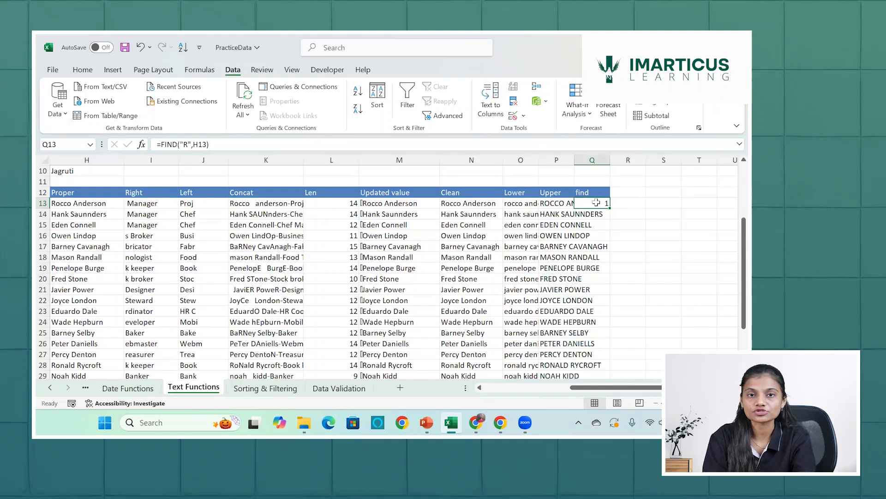
Add the column header "Search" in R12, beside the find column.
left_click(629, 192)
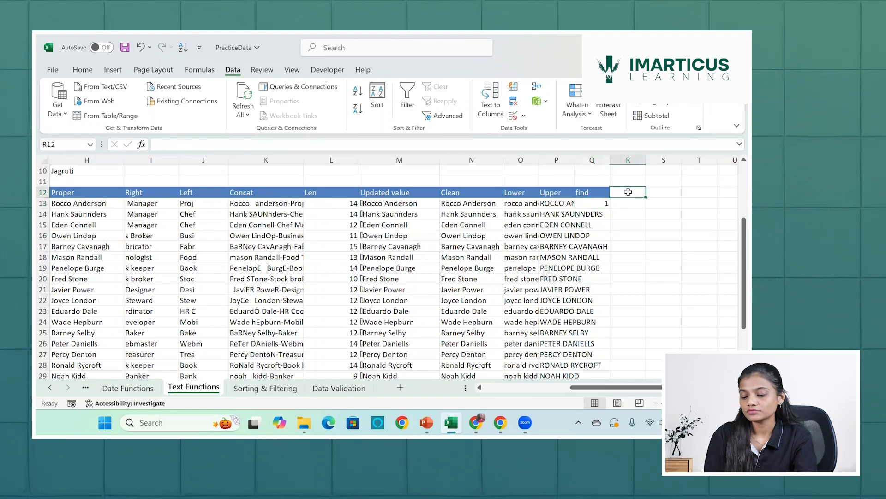
type("Search")
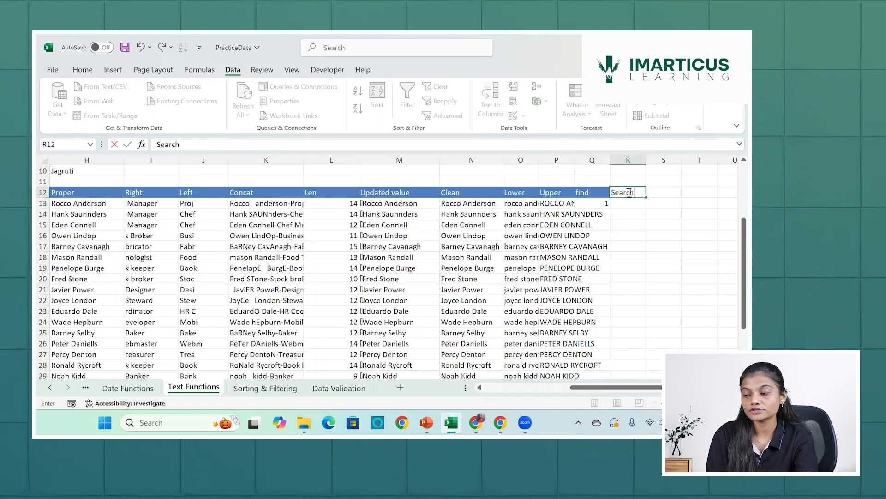
key("Return")
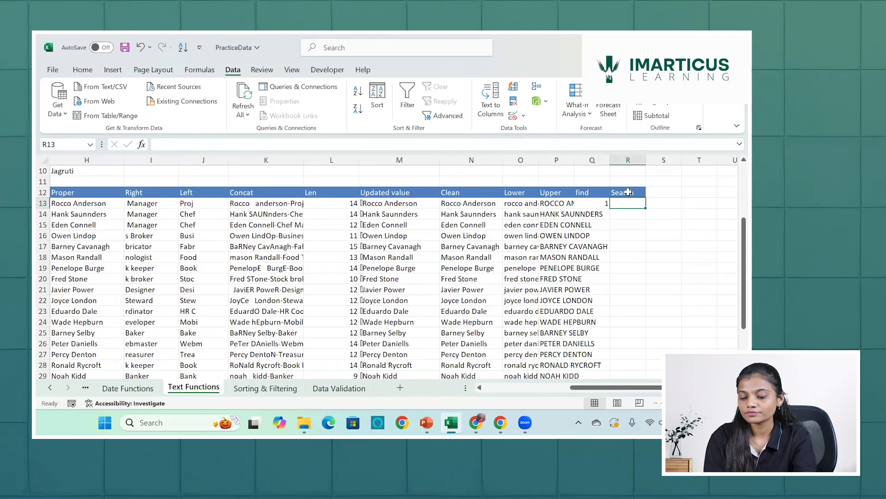
Enter a SEARCH formula in R13 that looks for "r" within the name in H13.
type("=sear")
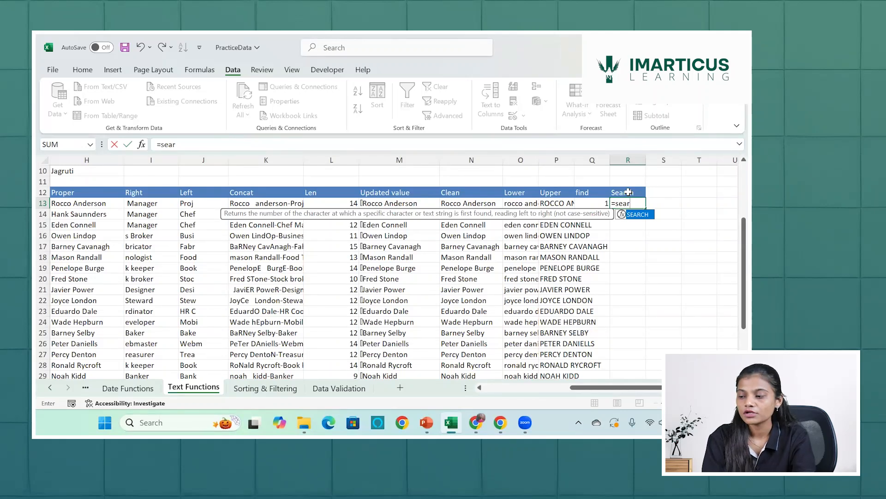
key("Tab")
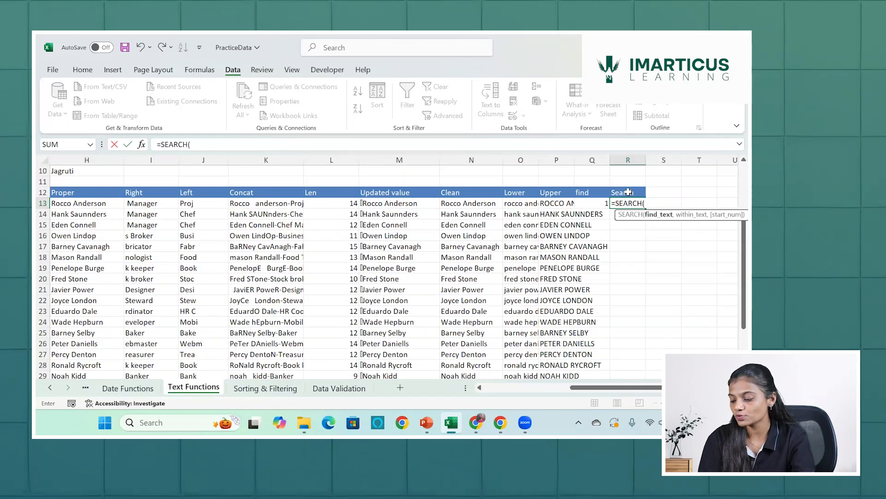
type("\"")
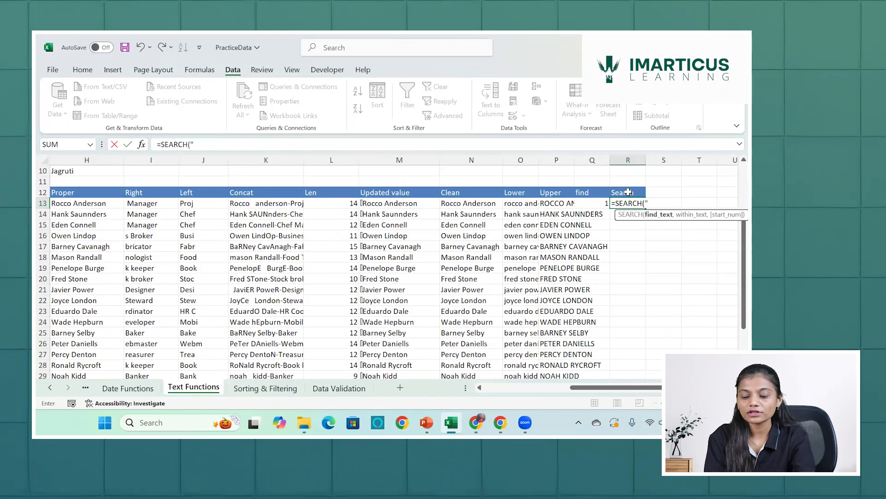
type("r\"")
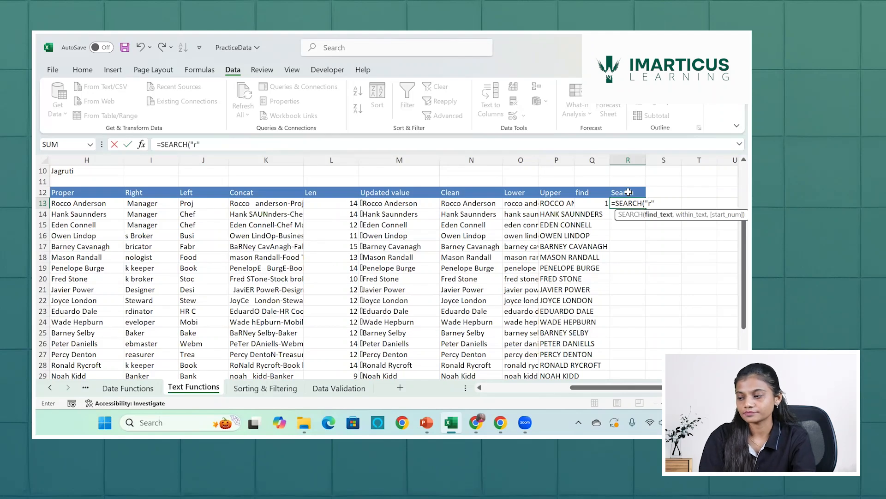
type(",")
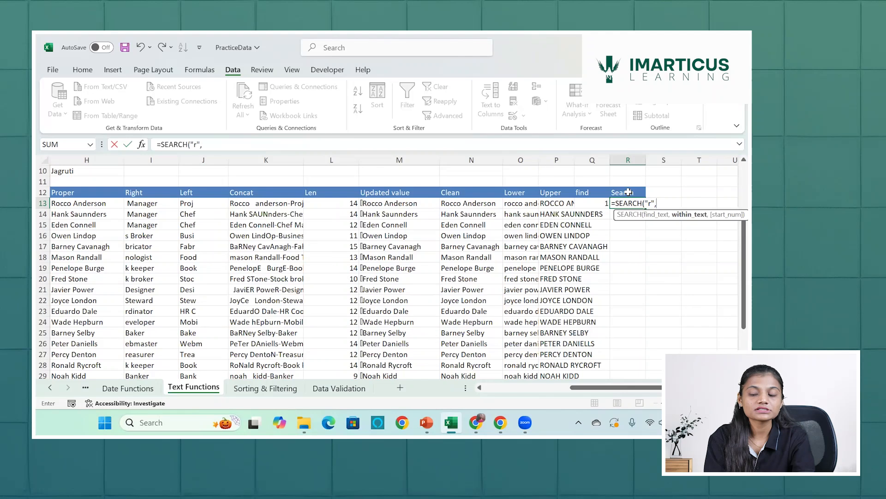
left_click(106, 206)
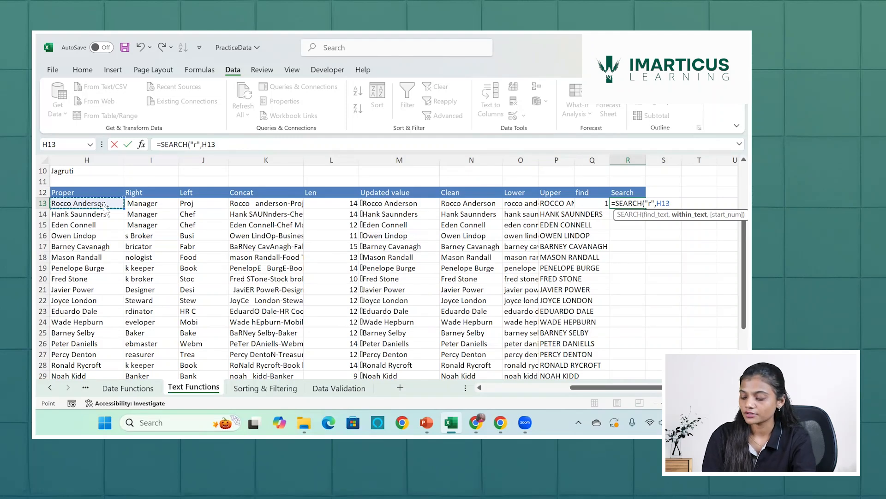
key("Return")
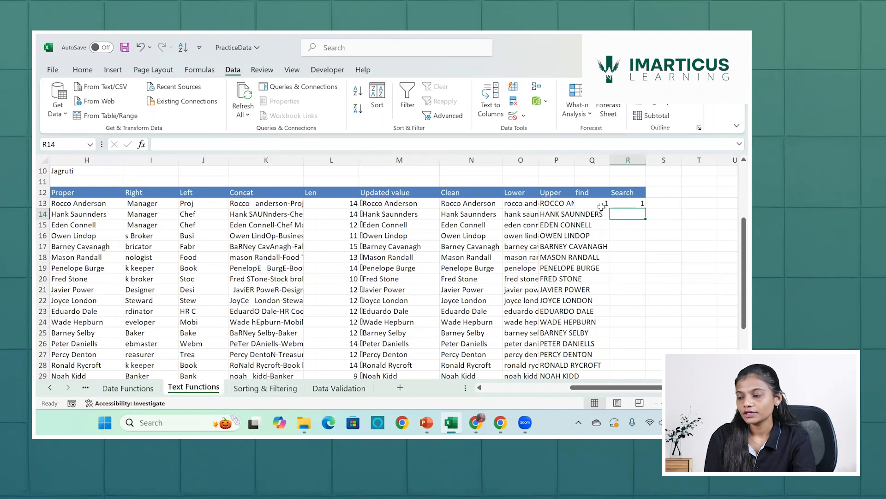
Fill the FIND formula in Q13 and the SEARCH formula in R13 down through the remaining rows of names.
left_click(600, 204)
double_click(609, 208)
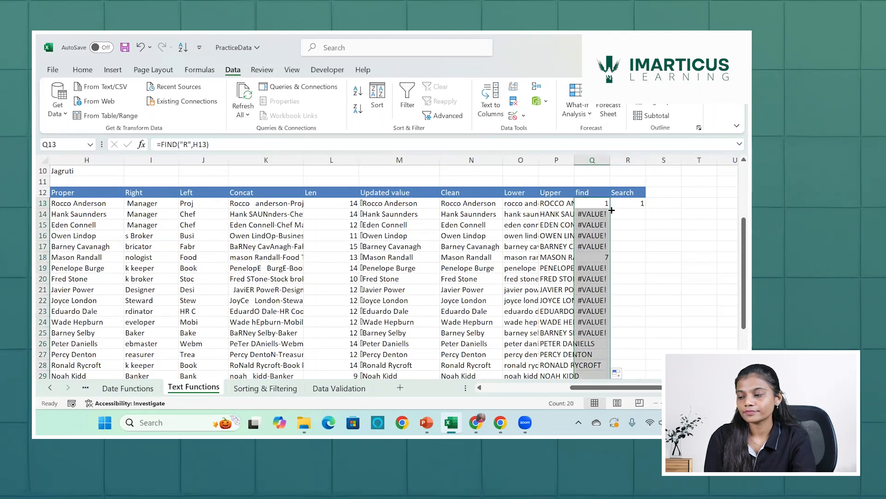
left_click(630, 203)
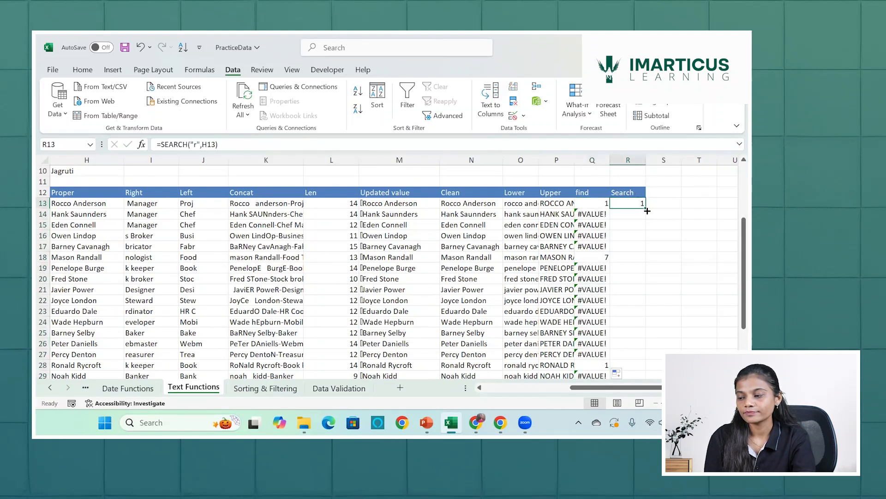
double_click(647, 209)
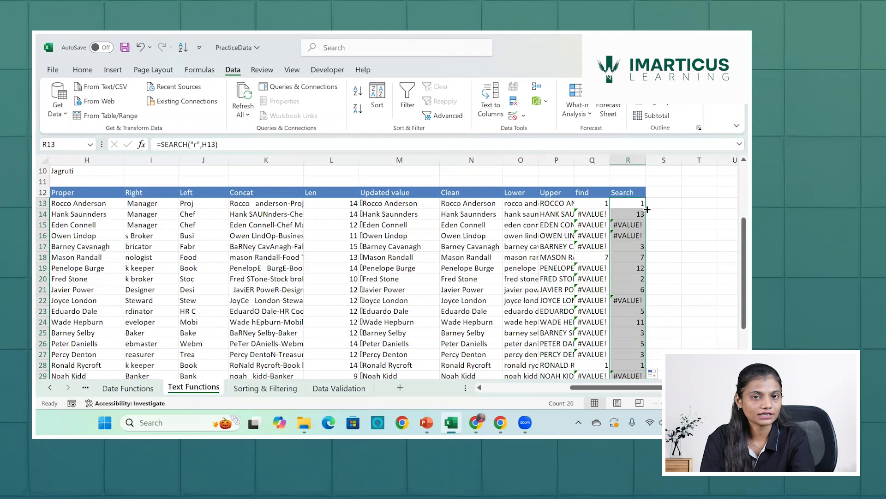
left_click(667, 191)
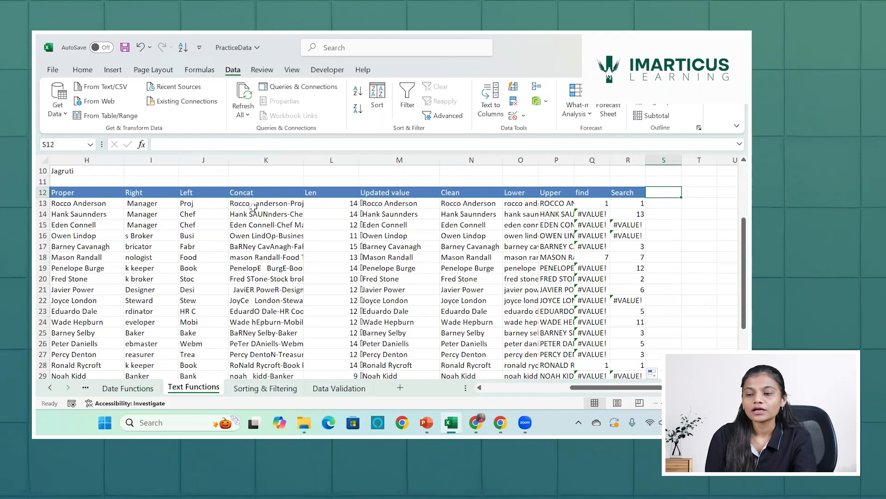
left_click(188, 193)
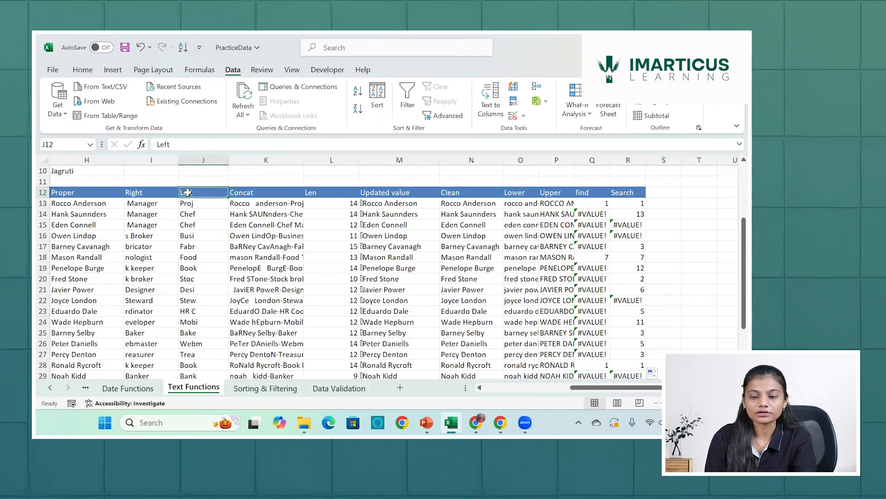
left_click(74, 199)
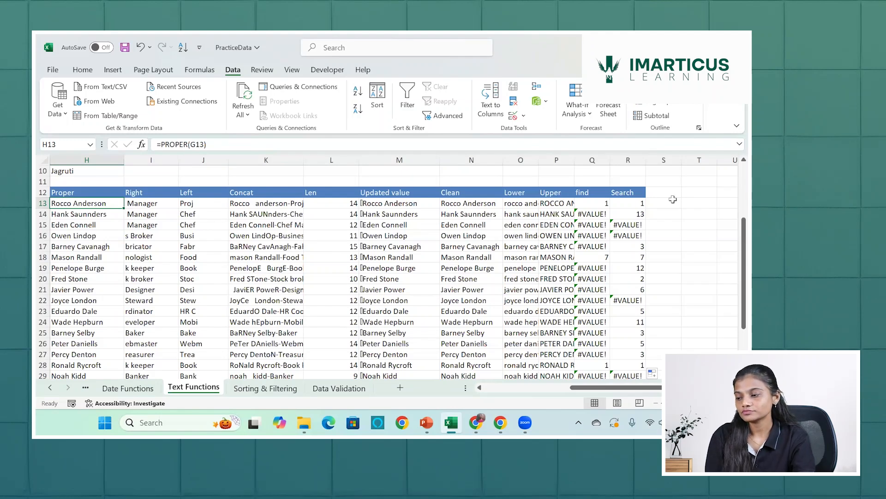
Add the column header "Left" in S12, beside the Search column.
left_click(668, 190)
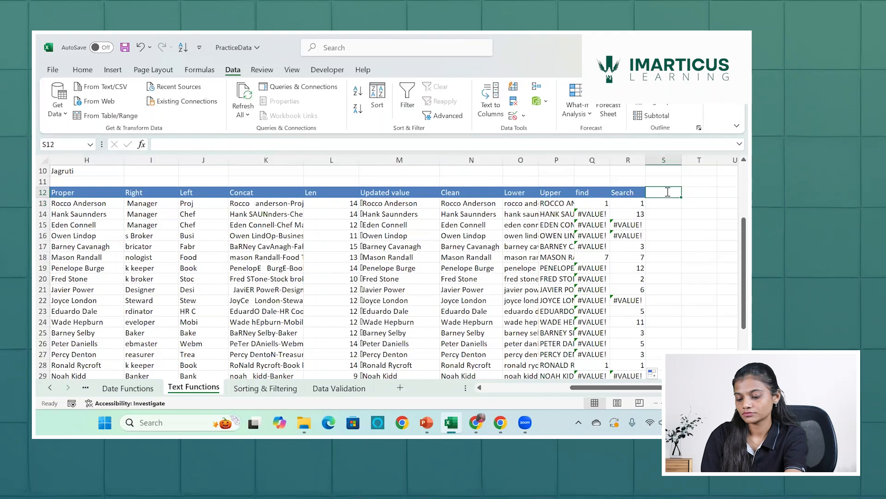
type("Left")
key("Return")
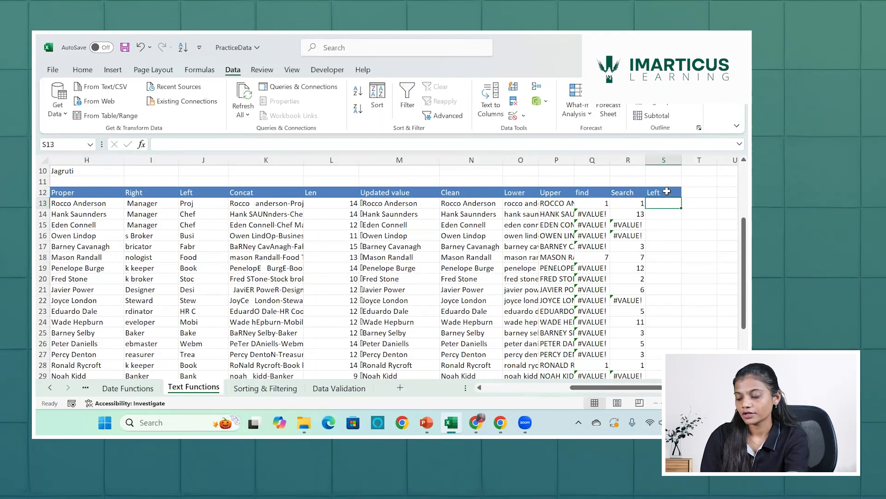
Enter the formula =LEFT(H13,5) in S13 to extract the first five characters of the name.
type("=left")
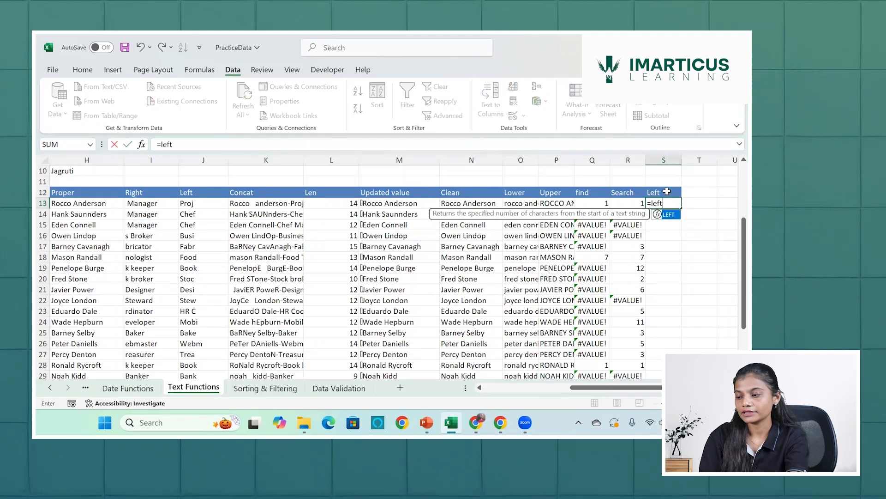
key("Tab")
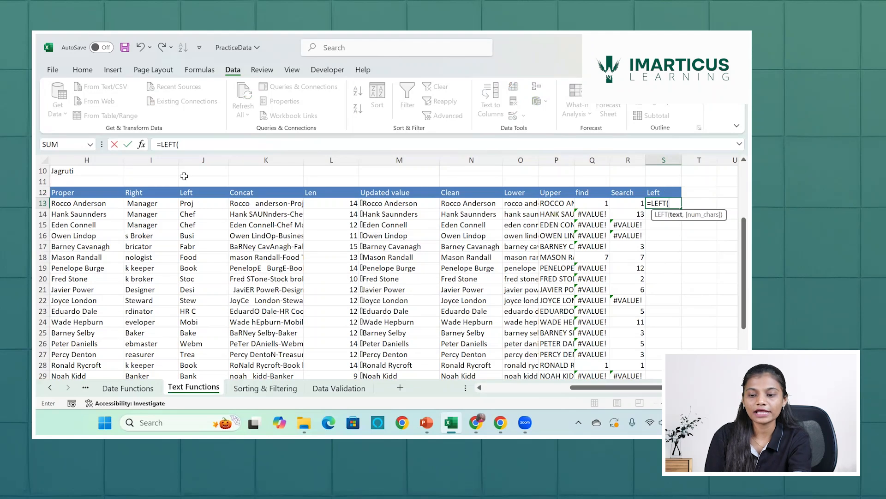
left_click(79, 204)
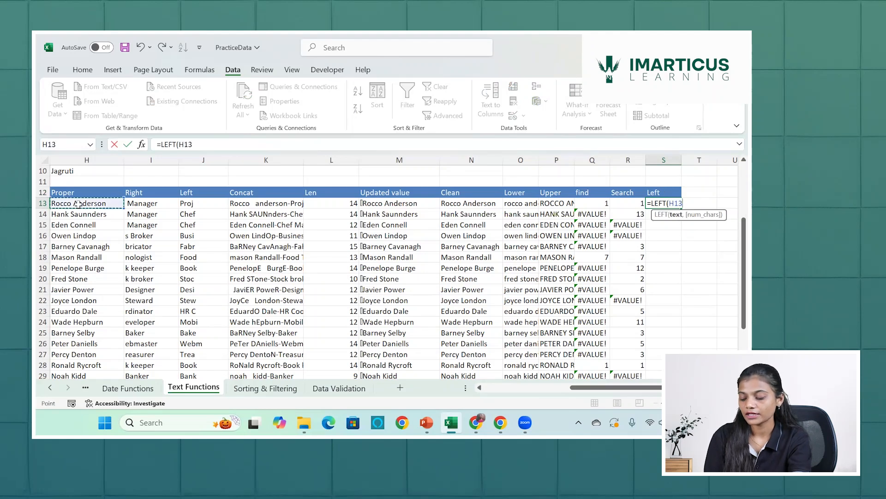
type(",")
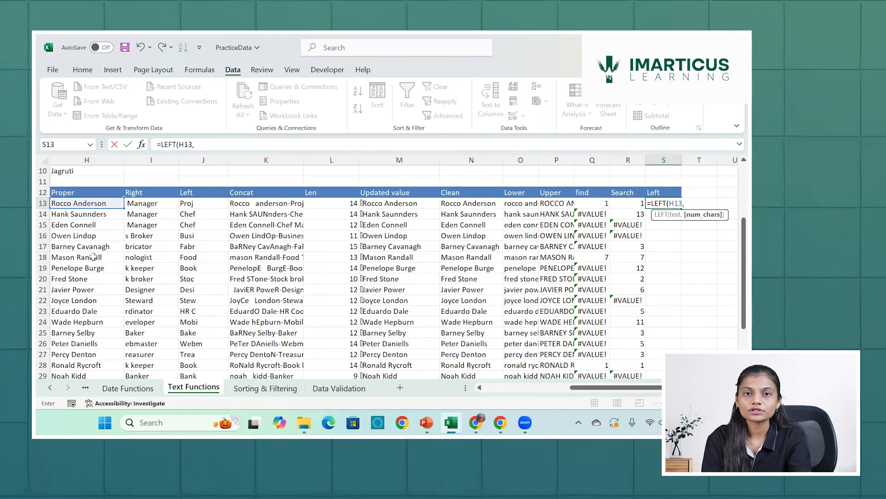
type("5")
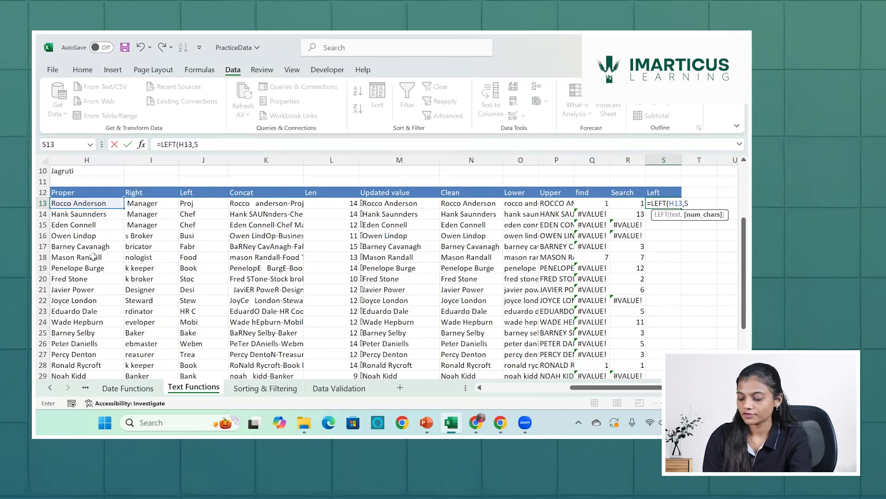
type(")")
key("Return")
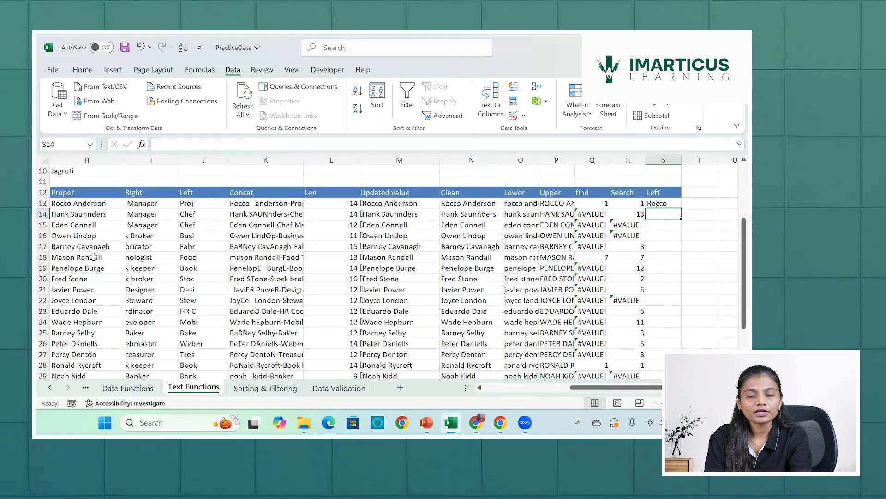
Fill the LEFT formula from S13 down to S19 and clear the contents of S13:S19.
left_click(663, 203)
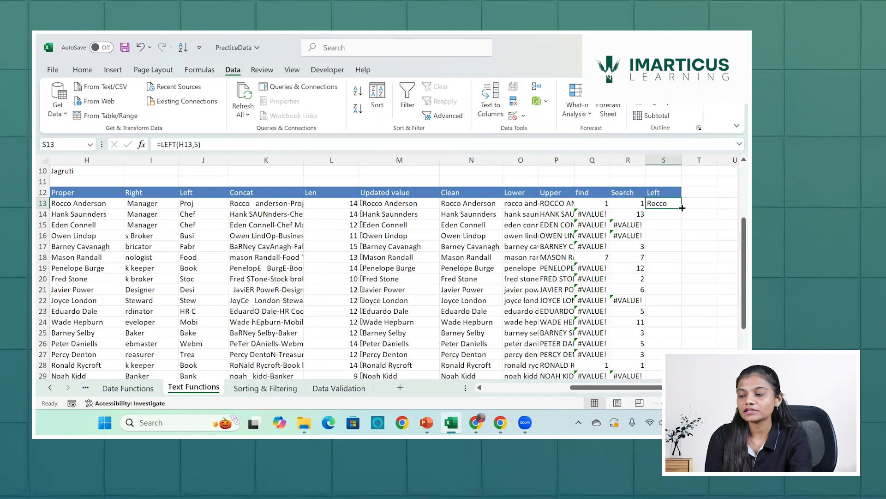
left_click_drag(682, 208, 682, 237)
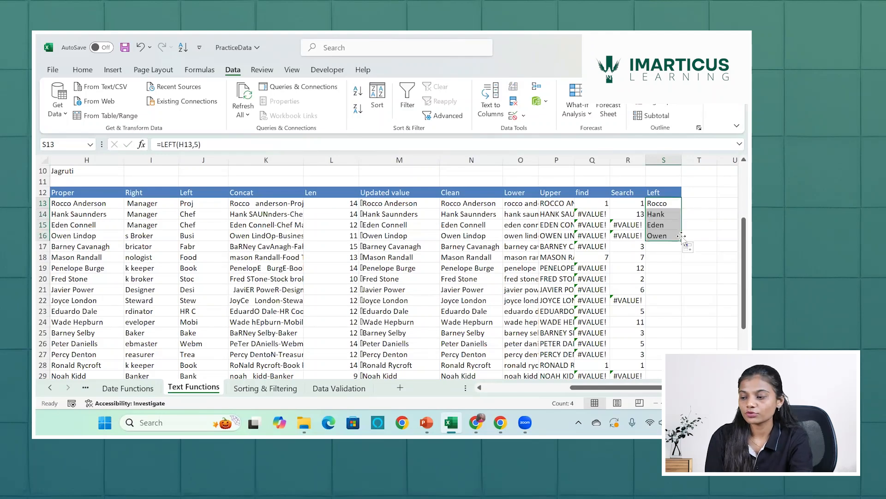
left_click_drag(683, 241, 680, 268)
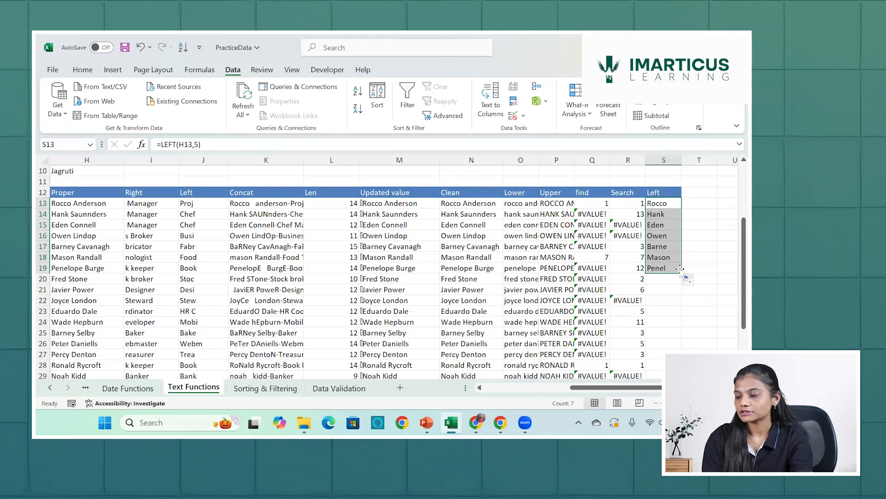
key("Delete")
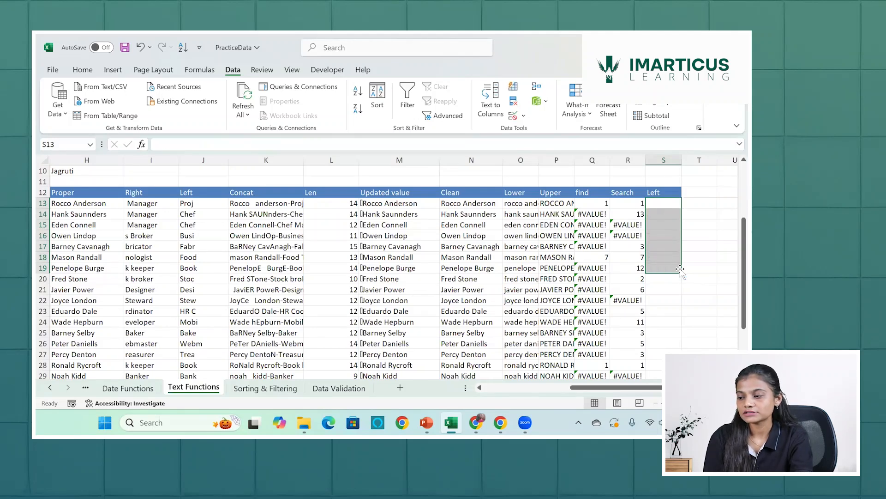
Start a formula in S13 that nests a search for a space as LEFT's character count: =LEFT(H13,SEARCH(" ",H13).
left_click(661, 206)
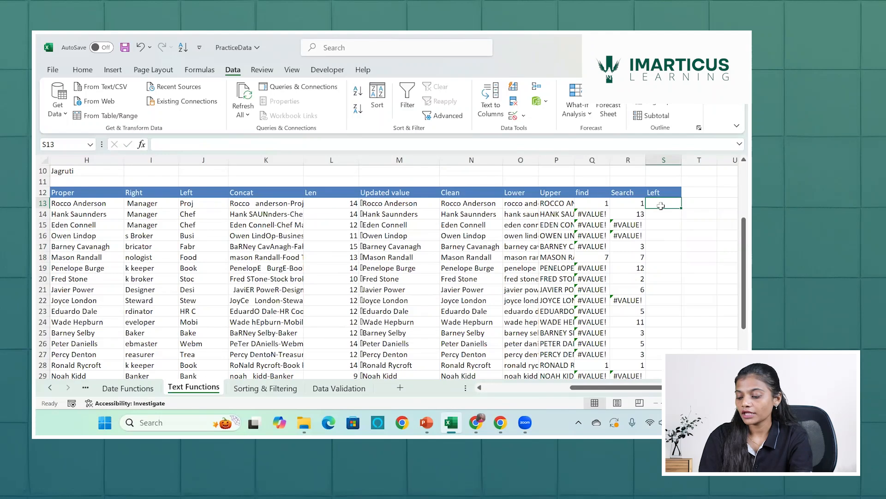
type("=LEFT(")
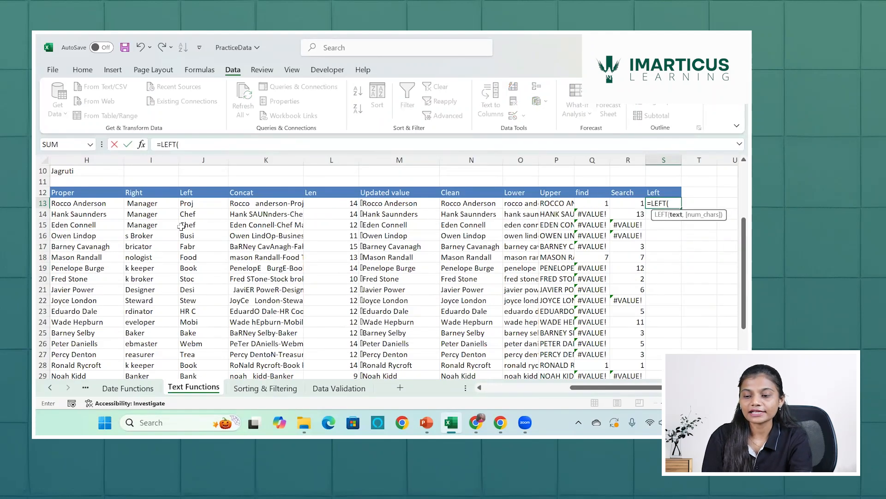
left_click(82, 203)
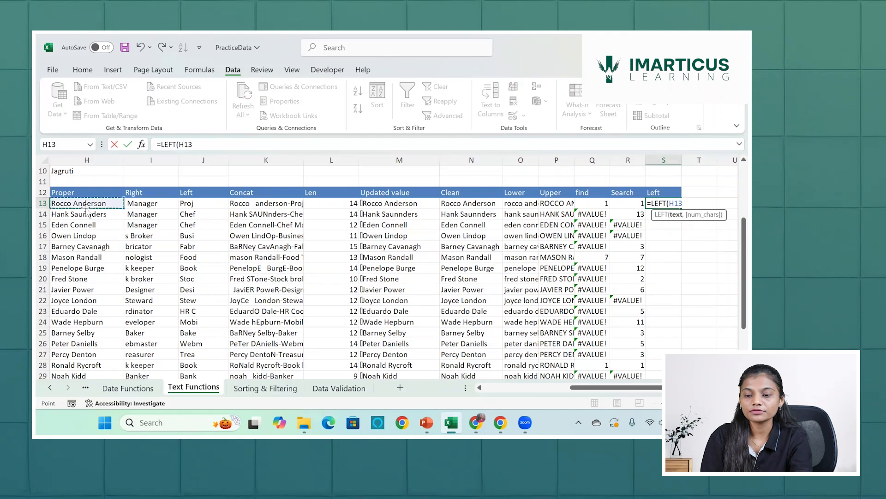
type(",")
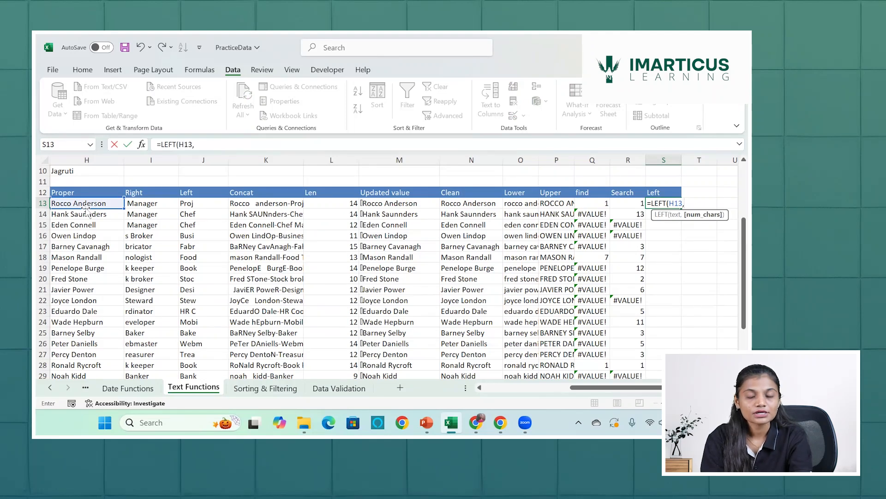
type("sea")
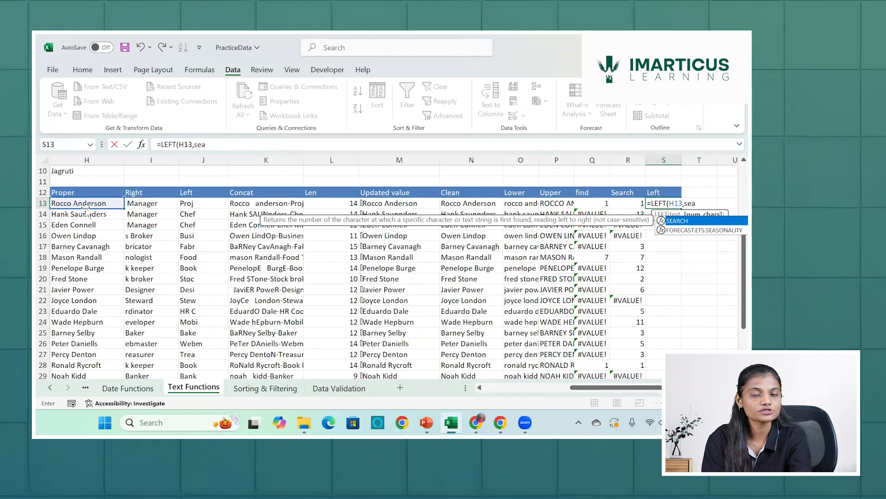
key("Tab")
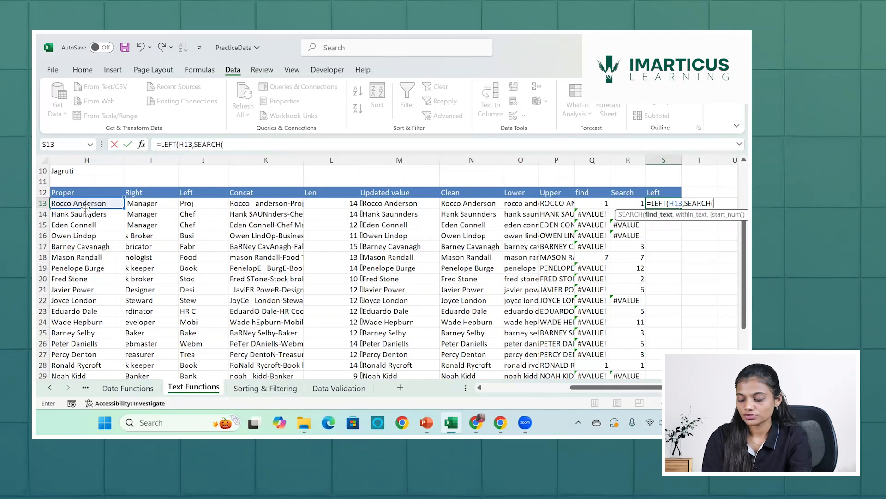
type("\"")
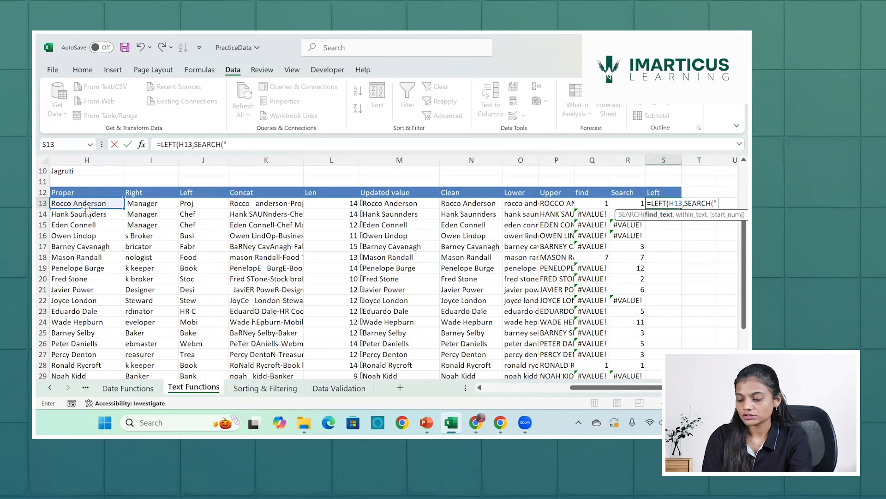
type(" \"")
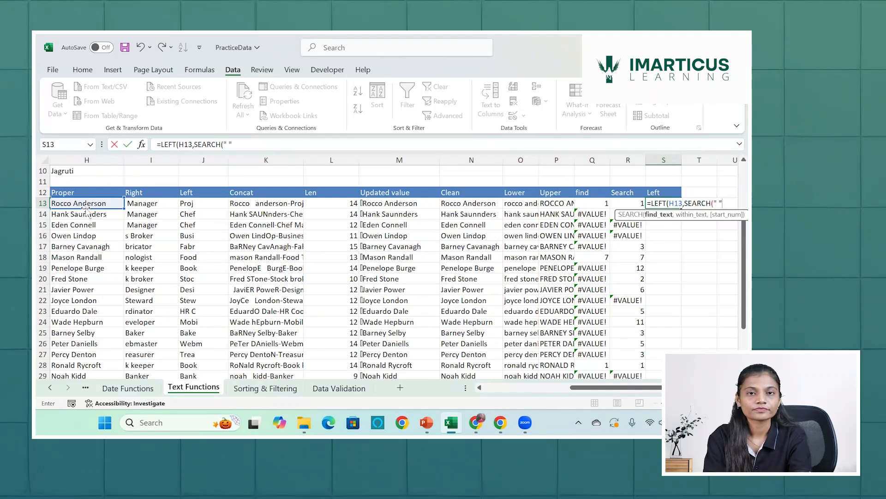
type(",")
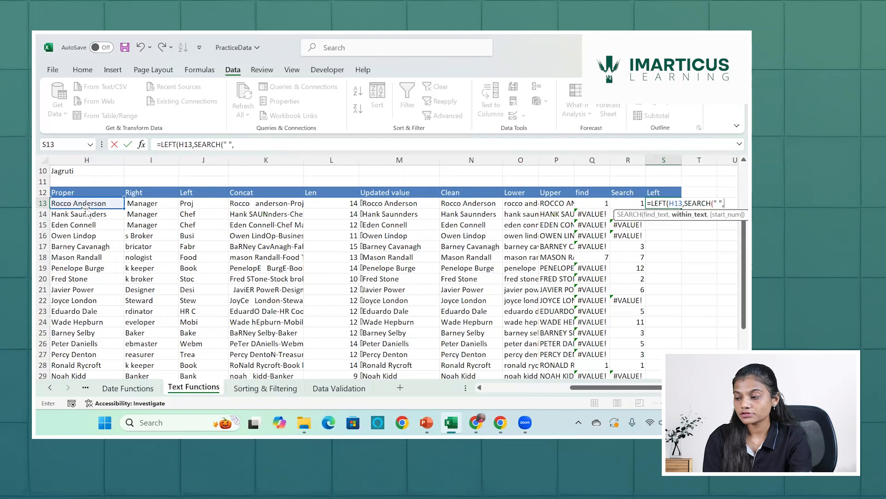
left_click(112, 204)
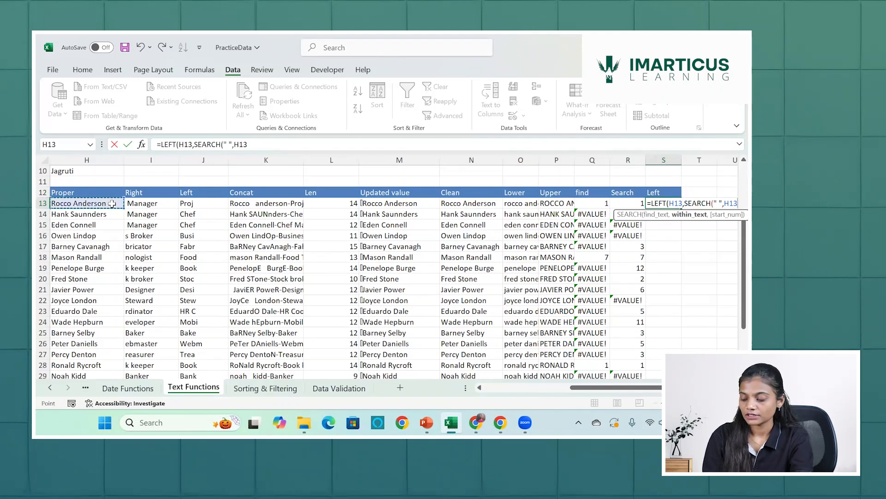
type(")")
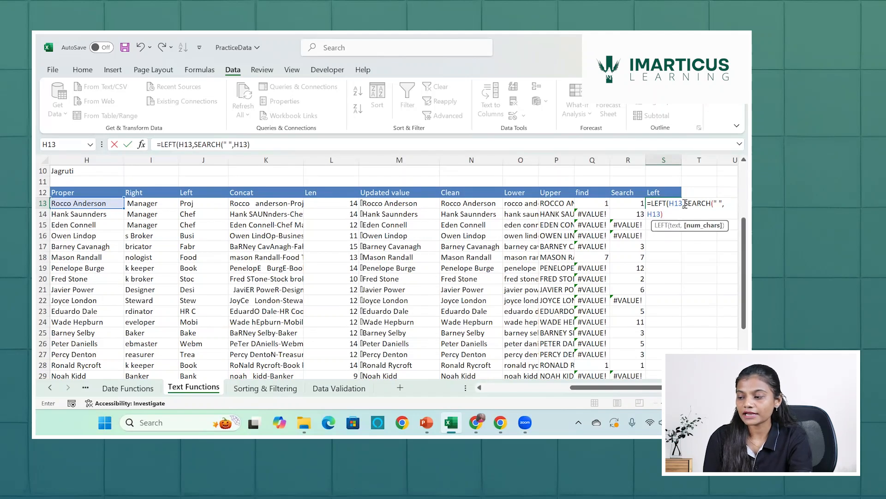
Evaluate only the nested SEARCH part of the S13 formula in place and restore the original expression.
left_click_drag(685, 204, 690, 211)
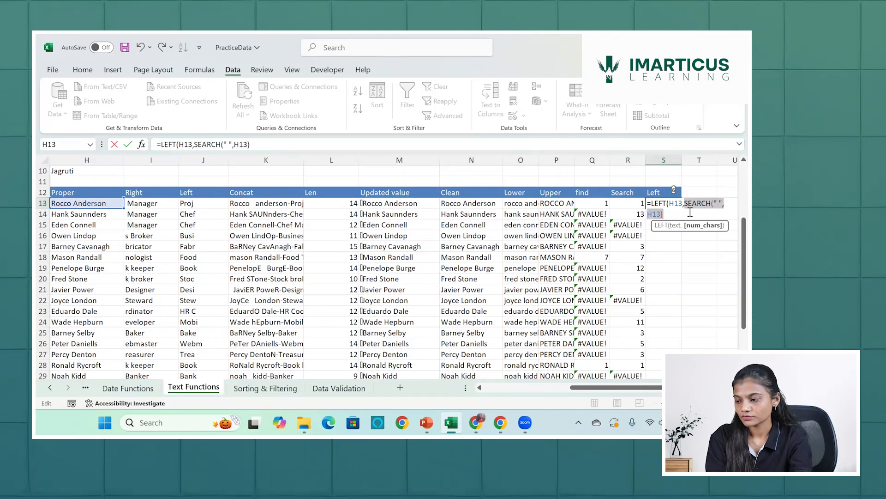
type("6")
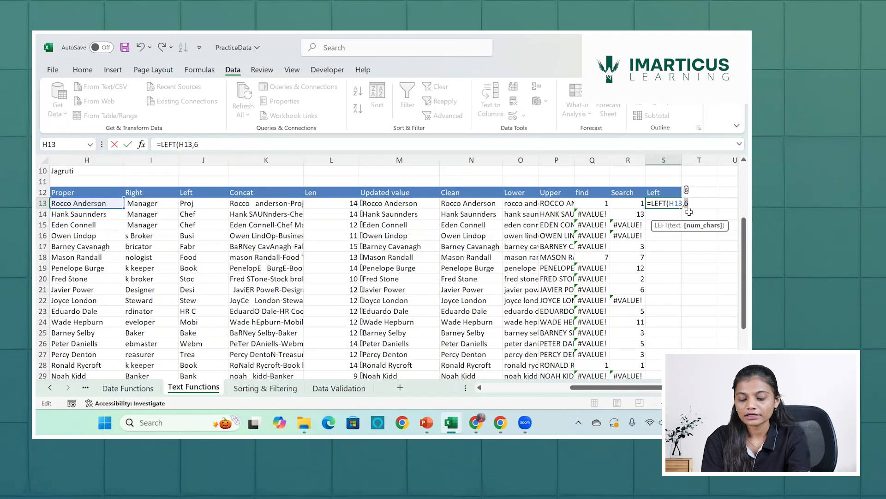
key("ctrl+v")
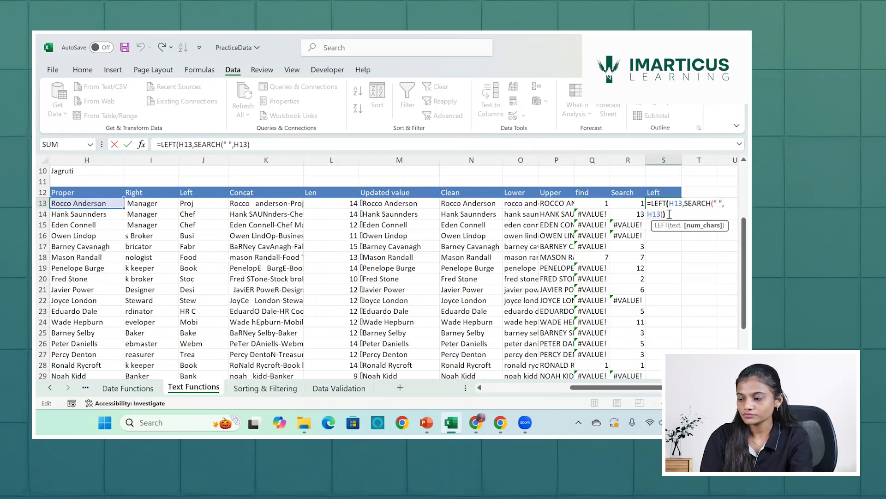
Complete the S13 formula and subtract 1 from the SEARCH position, as =LEFT(H13,SEARCH(" ",H13)-1).
type(")")
key("Return")
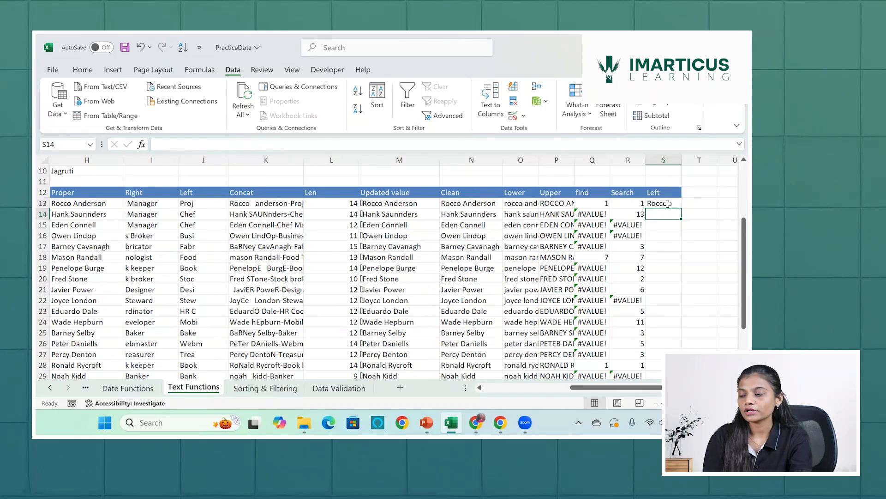
left_click(664, 203)
double_click(665, 203)
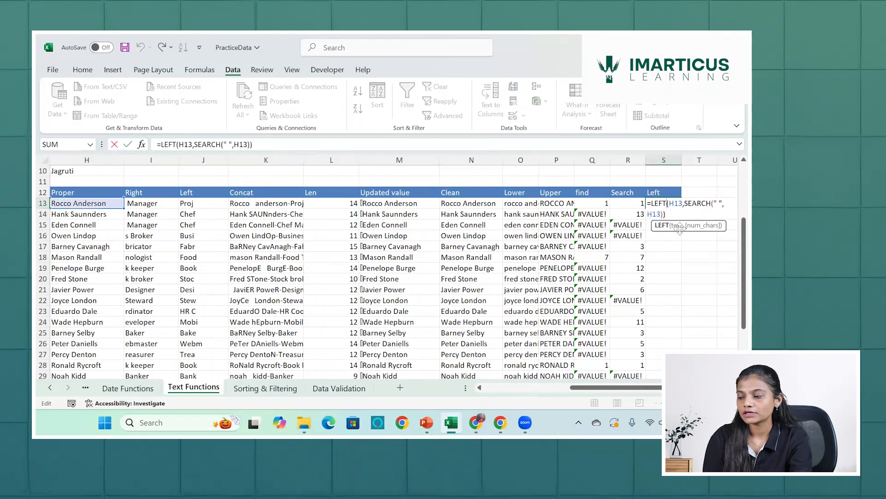
left_click(664, 213)
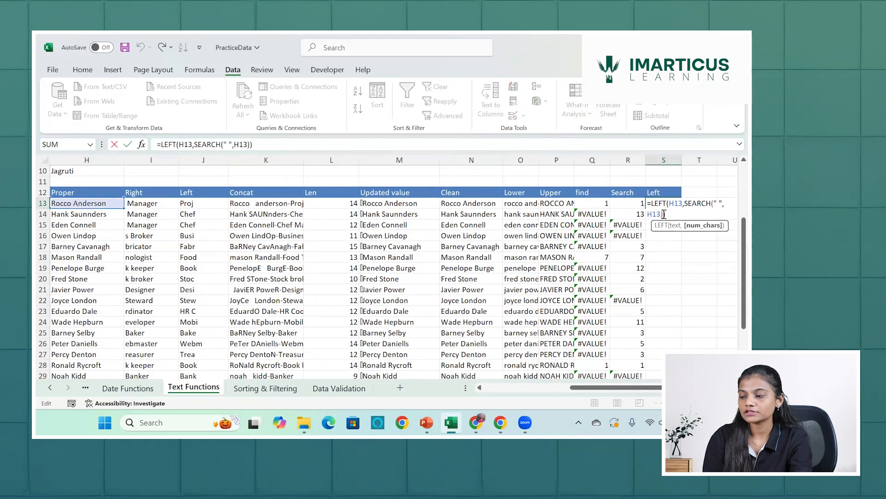
type("-1")
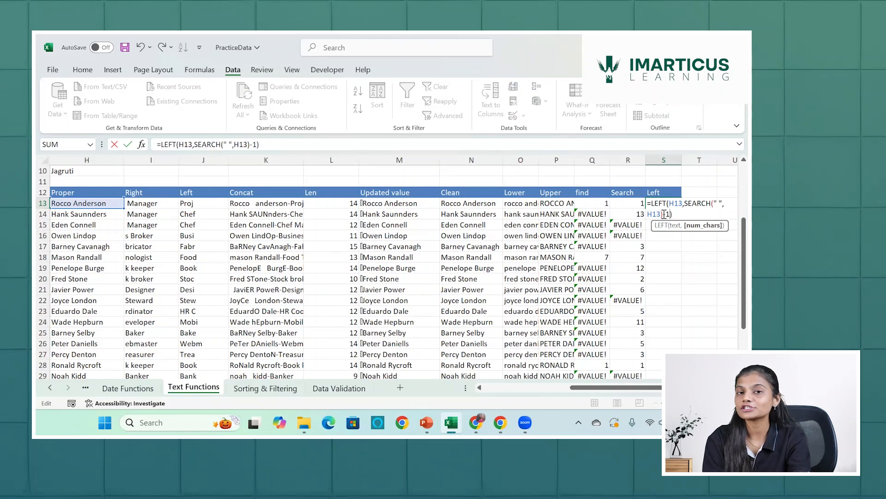
key("Return")
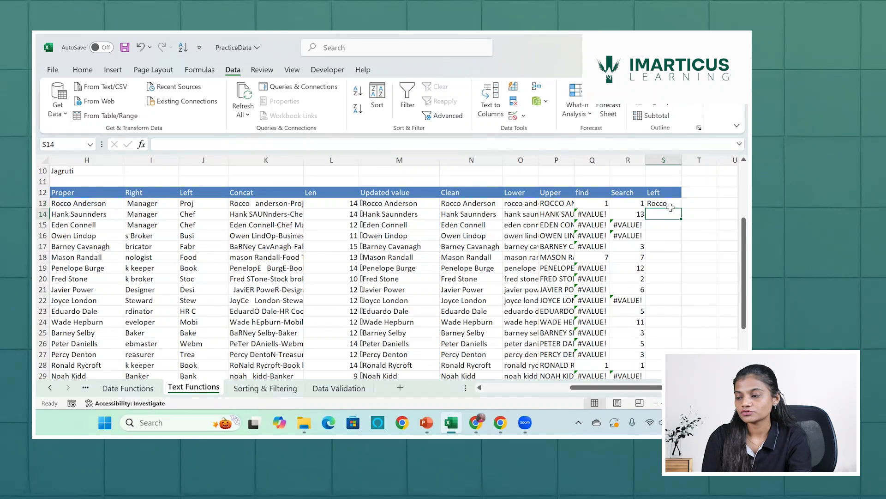
Fill the LEFT and SEARCH formula in S13 down through the remaining rows of names.
left_click(672, 204)
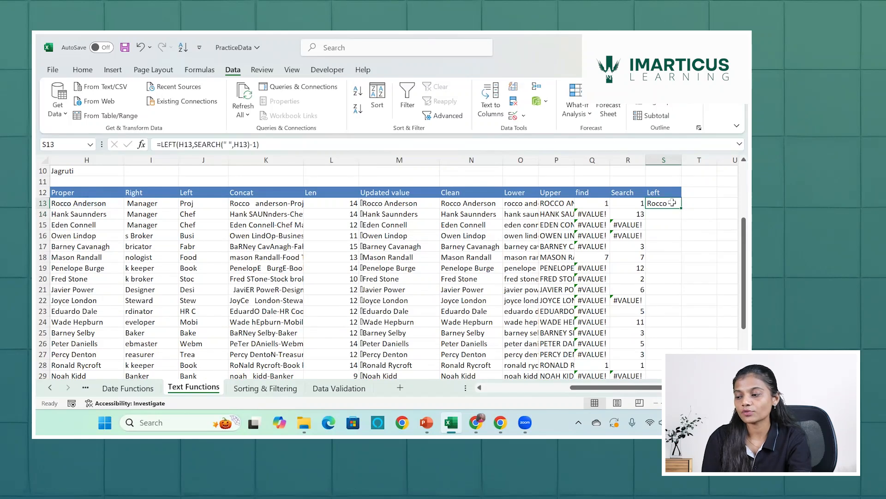
double_click(682, 207)
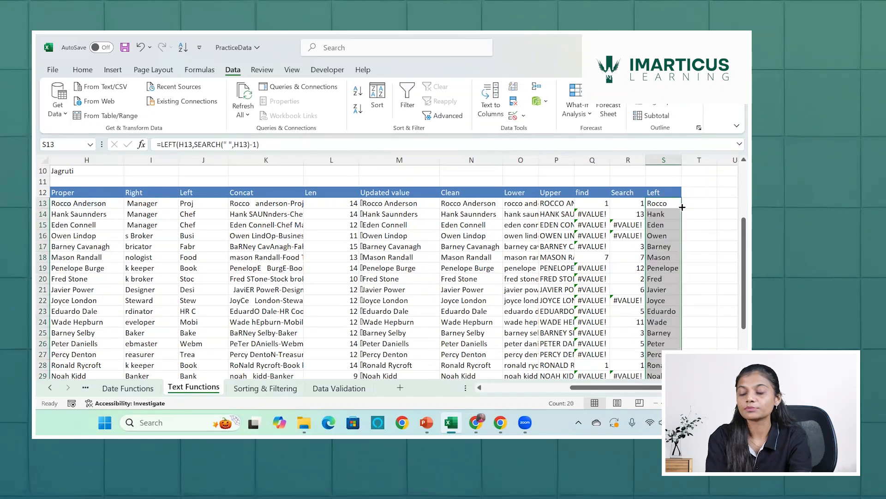
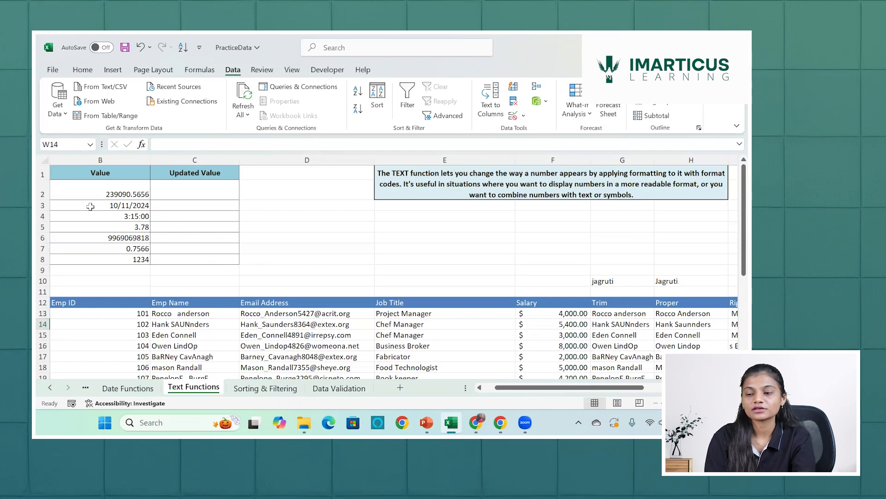
Preview the Number and Currency formats for the value in B2 without applying either.
left_click(164, 193)
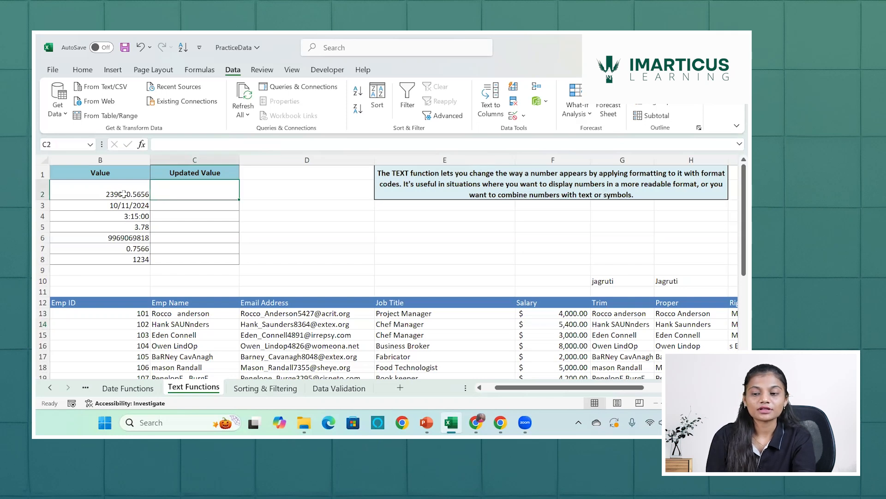
left_click(124, 193)
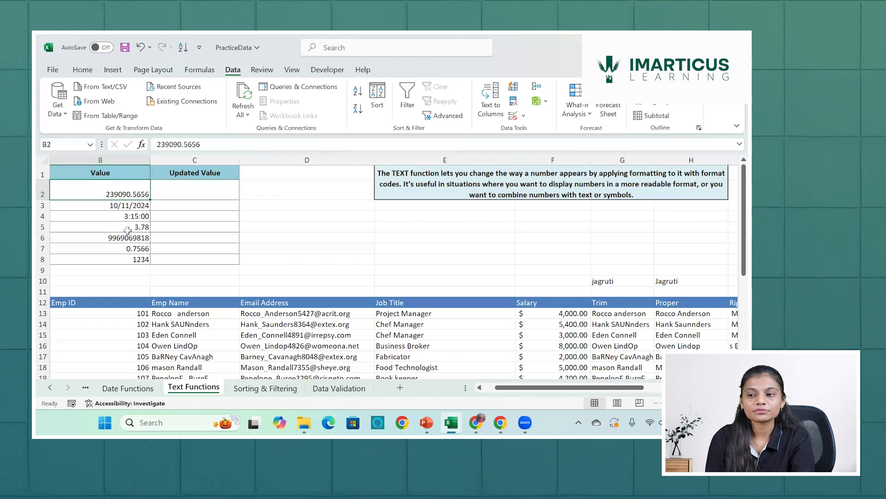
left_click(91, 70)
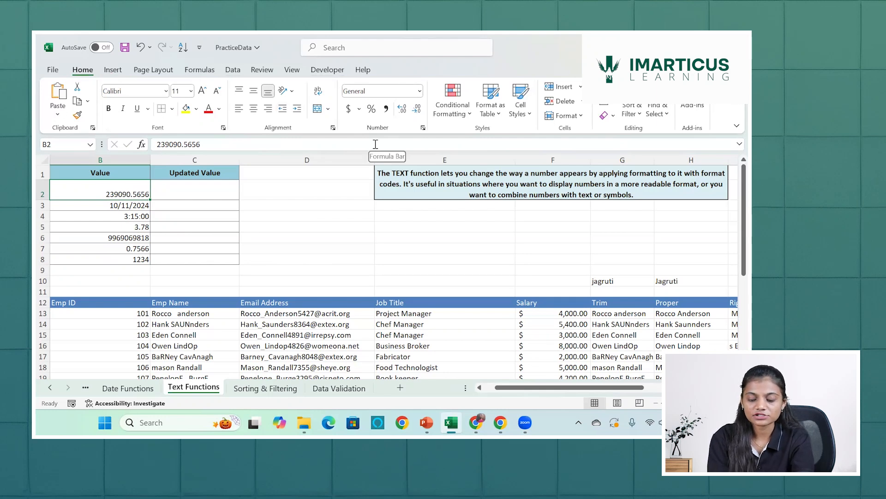
key("ctrl+1")
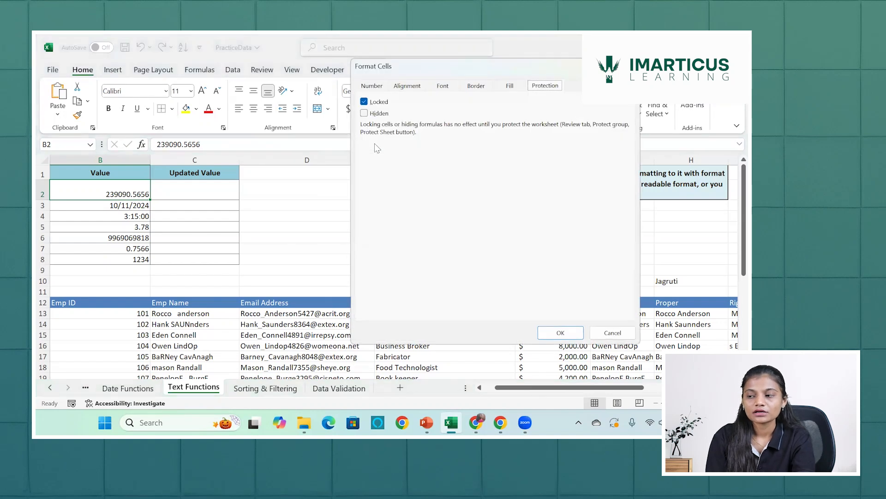
left_click(374, 86)
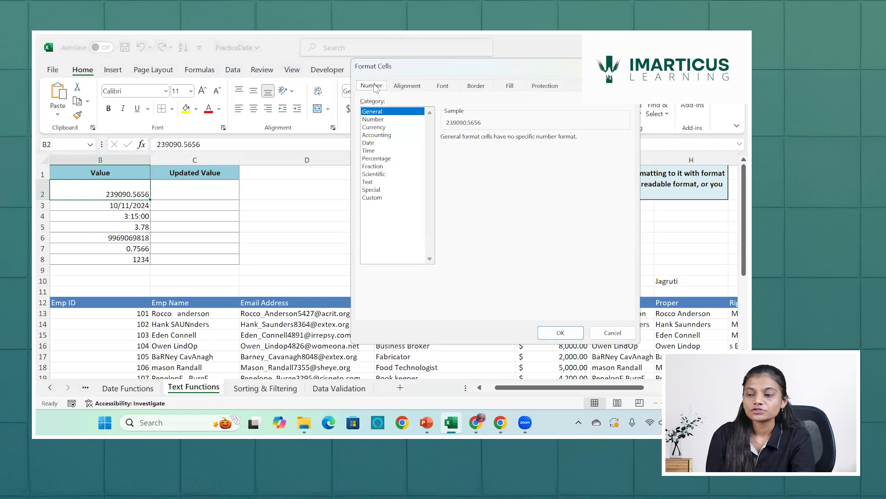
left_click(381, 120)
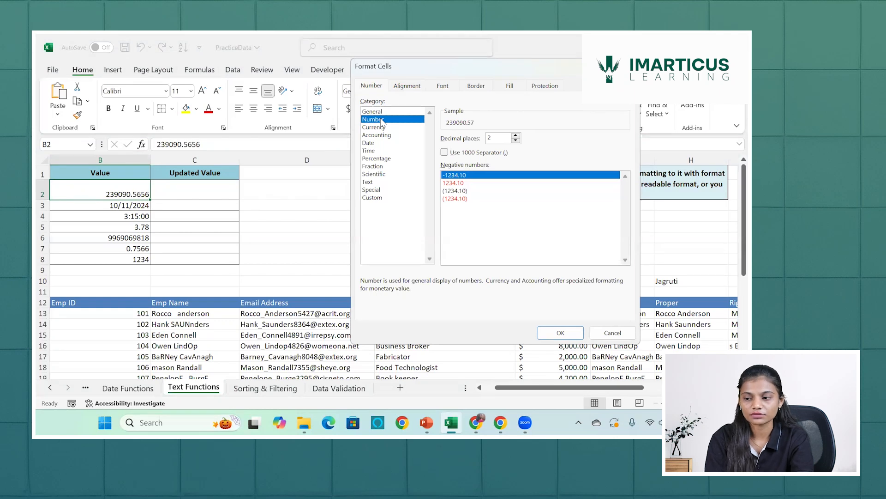
left_click(381, 127)
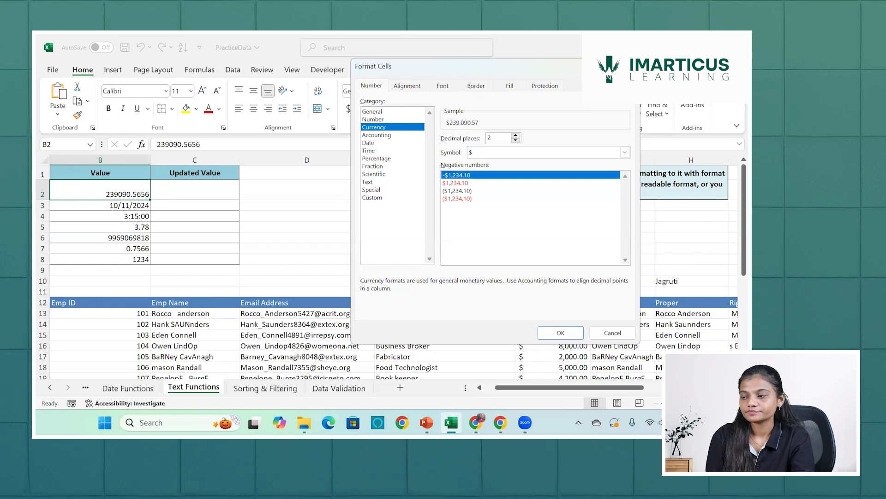
key("Escape")
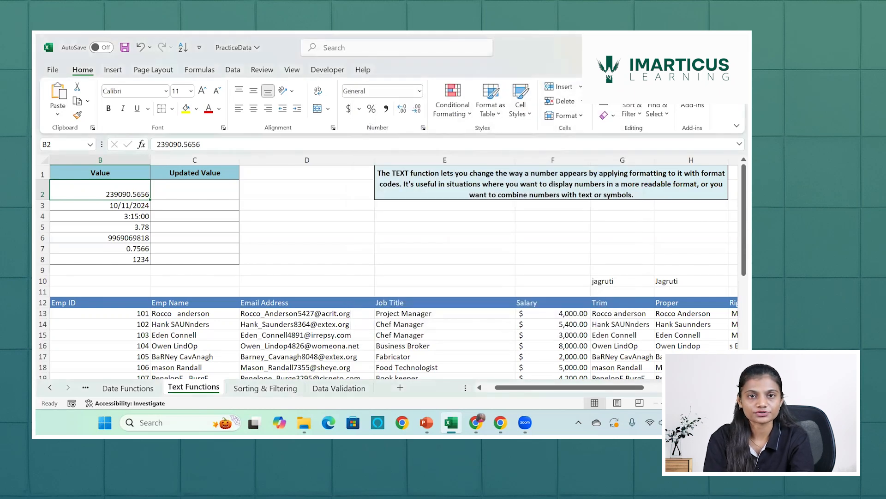
Start a TEXT formula in C2 with B2 as its value argument: =TEXT(B2,.
key("Right")
type("=")
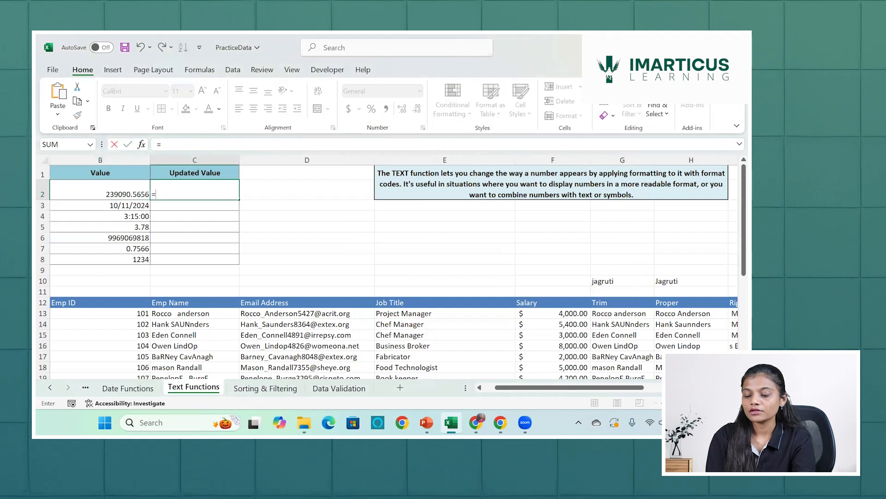
type("tex")
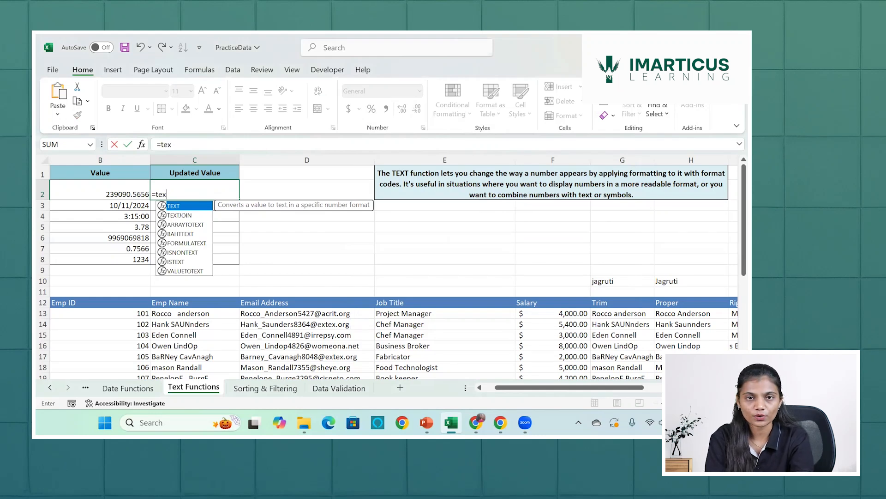
key("Tab")
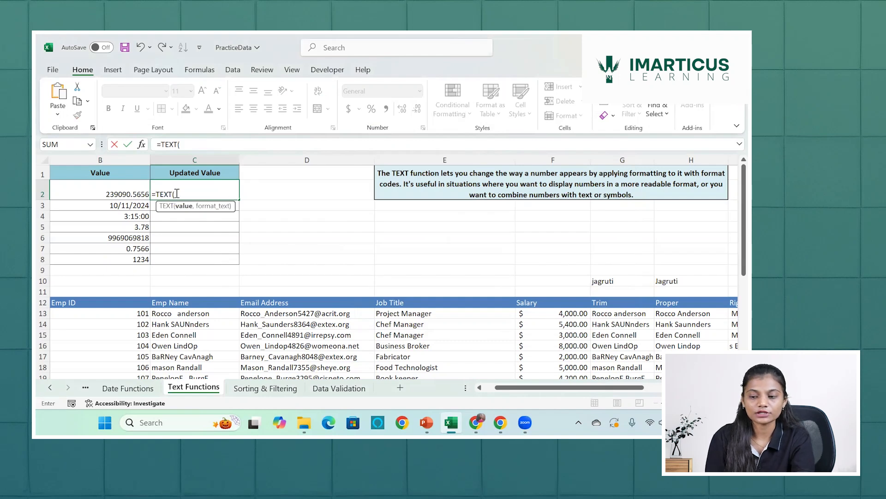
left_click(115, 191)
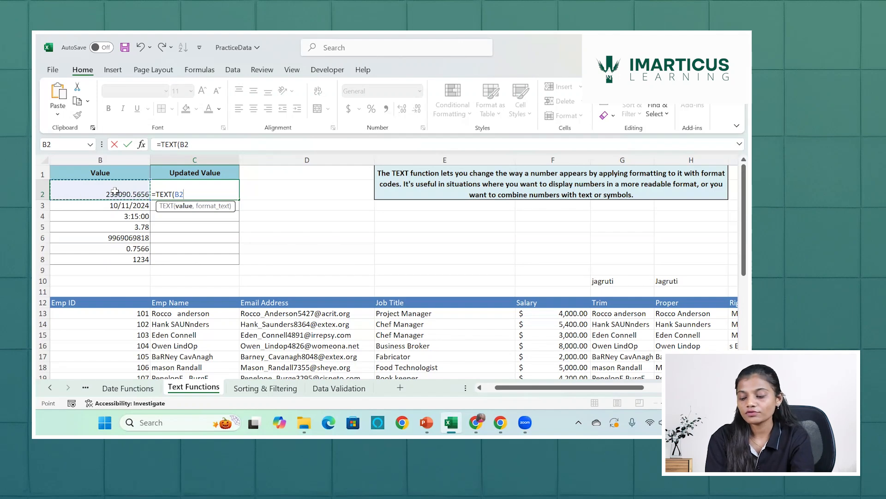
type(",")
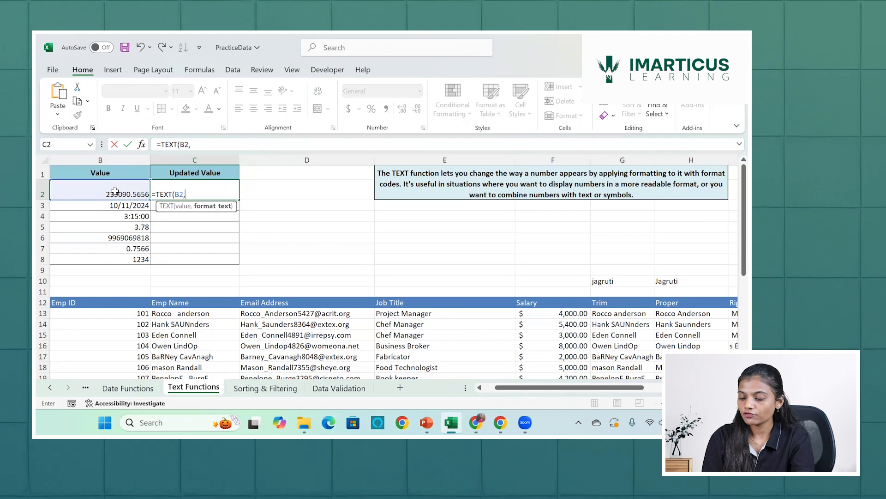
type("\"")
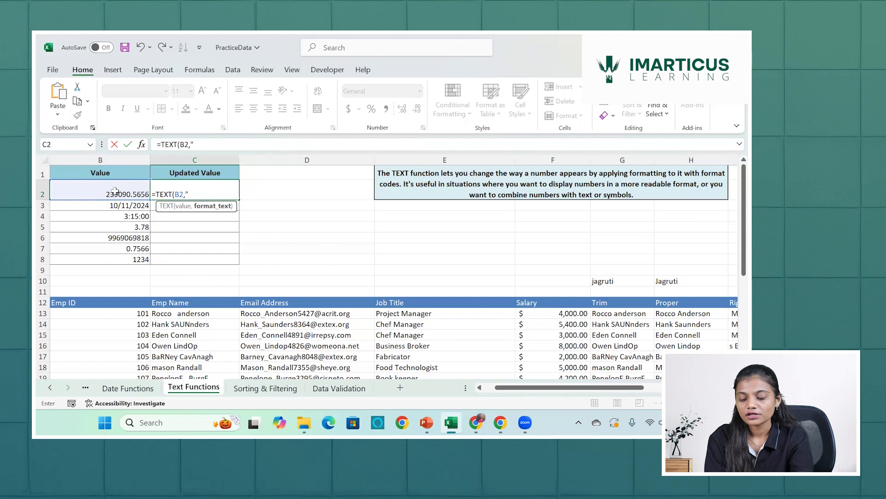
Complete the C2 formula with a dollar, thousands-separator and two-decimal format code, as =TEXT(B2,"$ ###,###.##").
type("$")
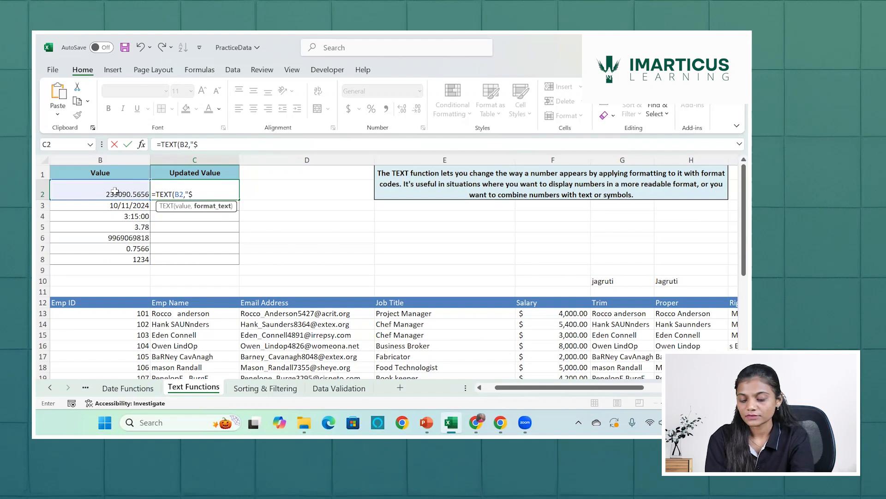
type(" ##")
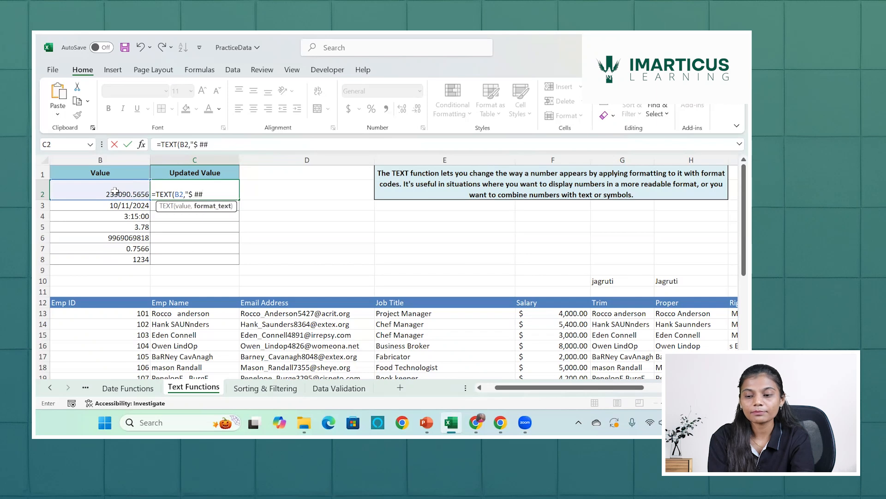
type("#")
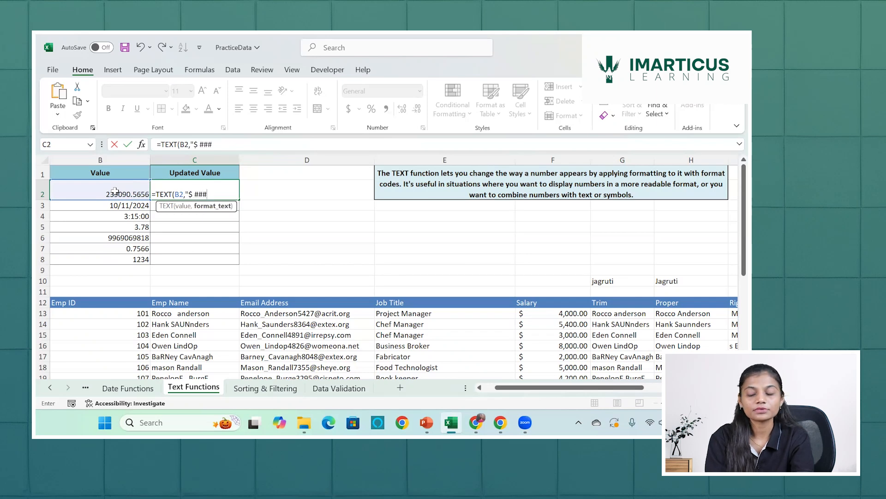
type(",")
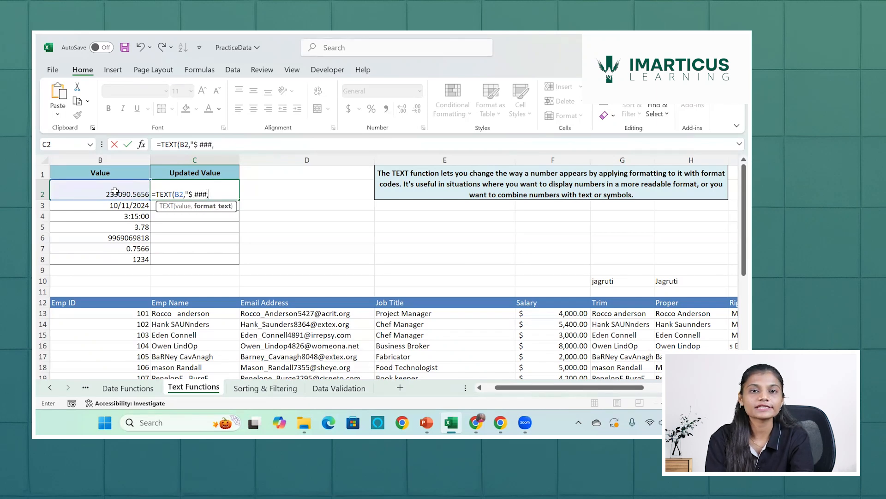
type("###")
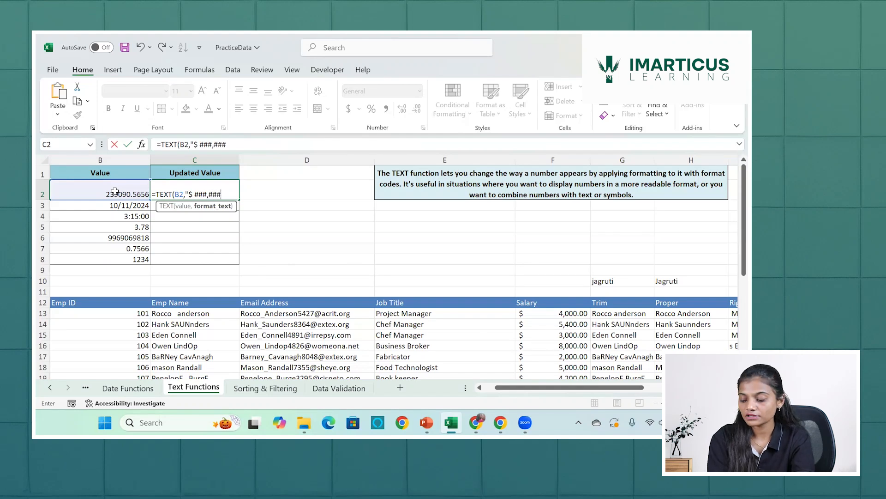
type(".##")
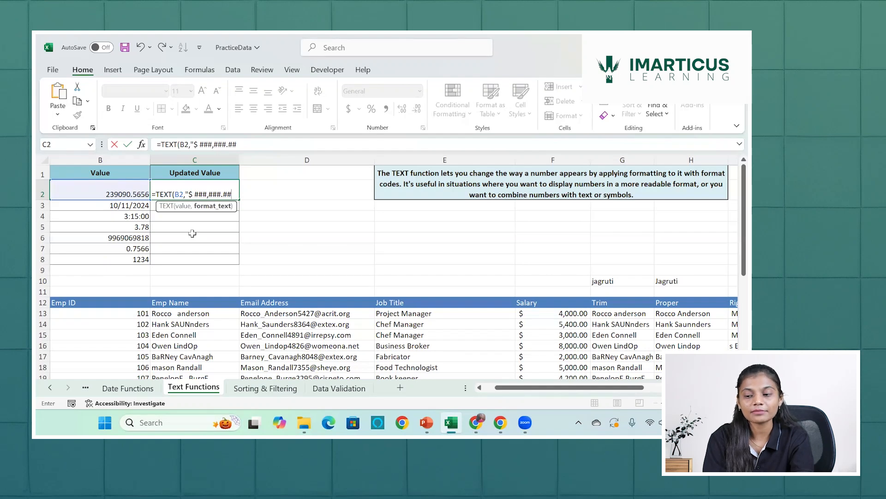
type("\"")
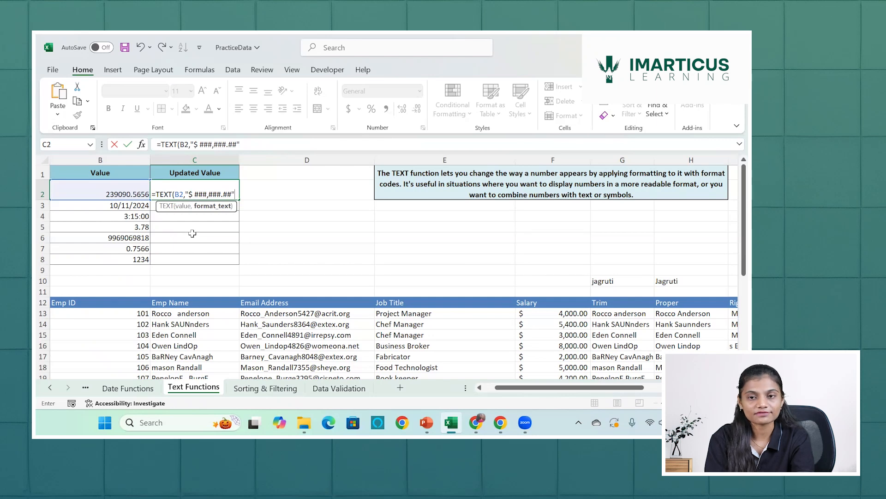
type(")")
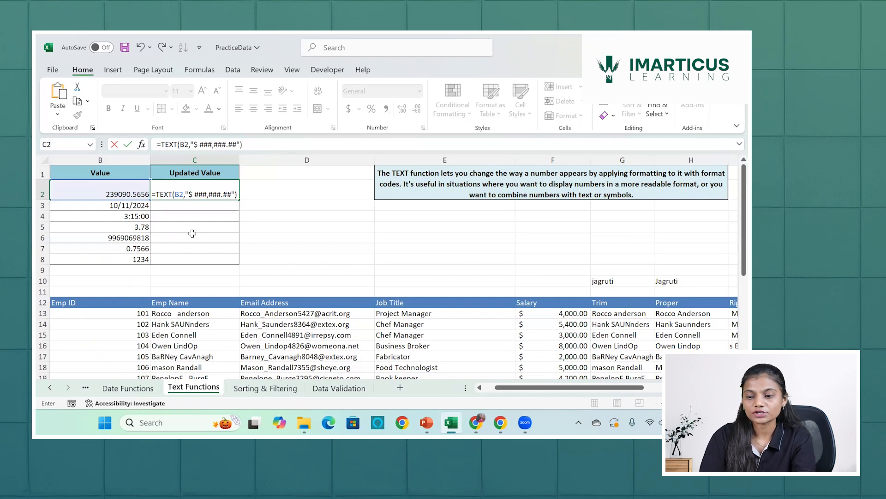
key("Return")
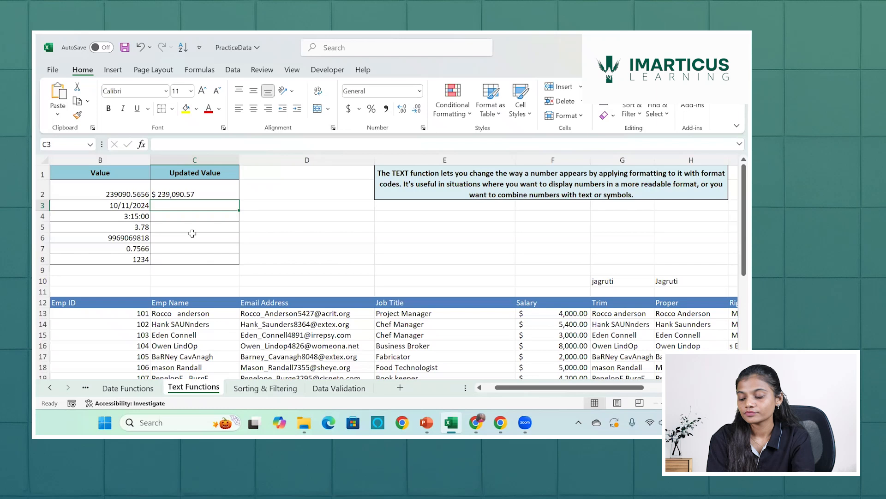
type("=")
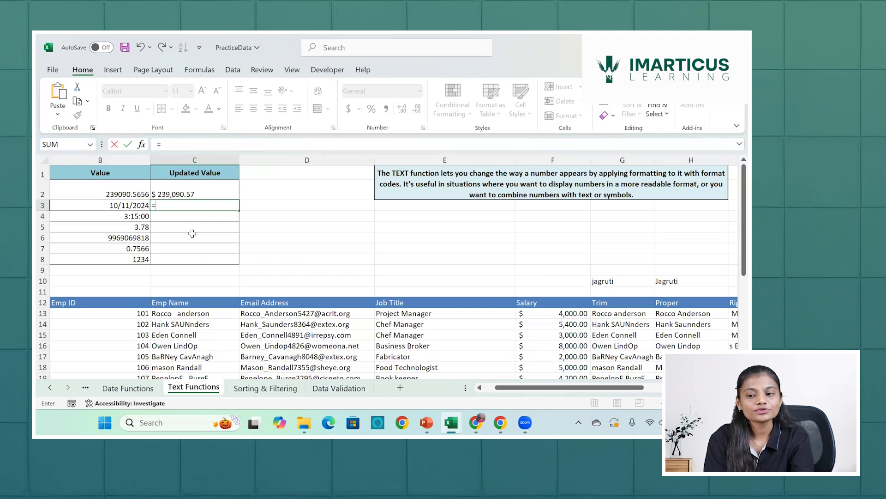
key("Escape")
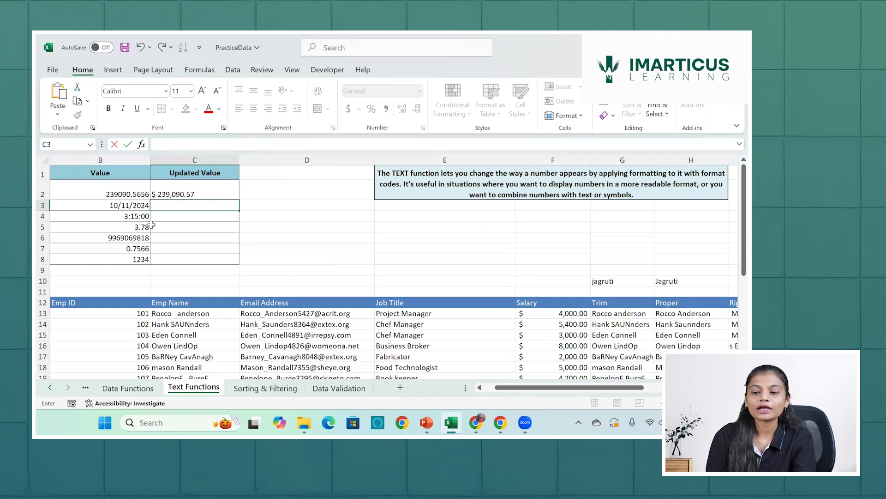
left_click(139, 204)
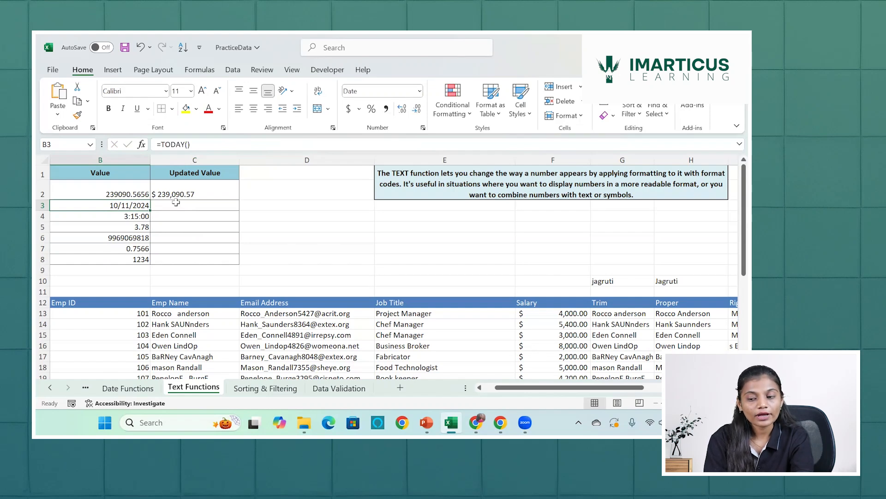
left_click(176, 202)
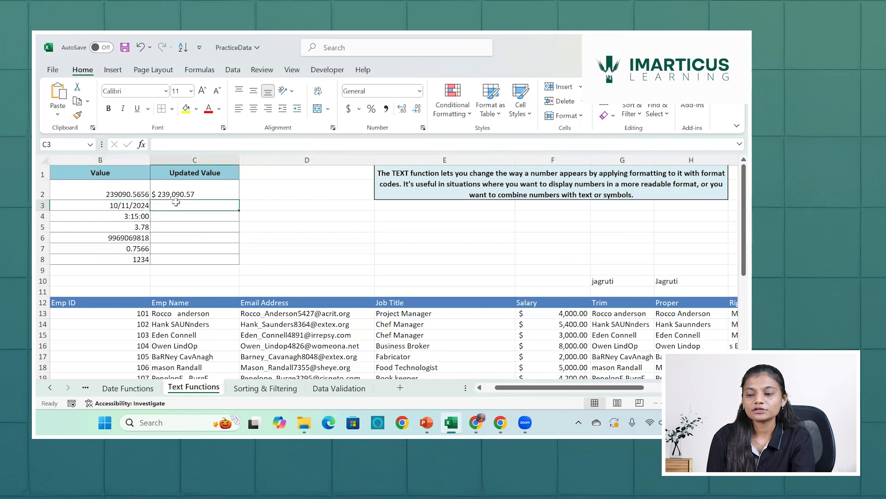
left_click(274, 202)
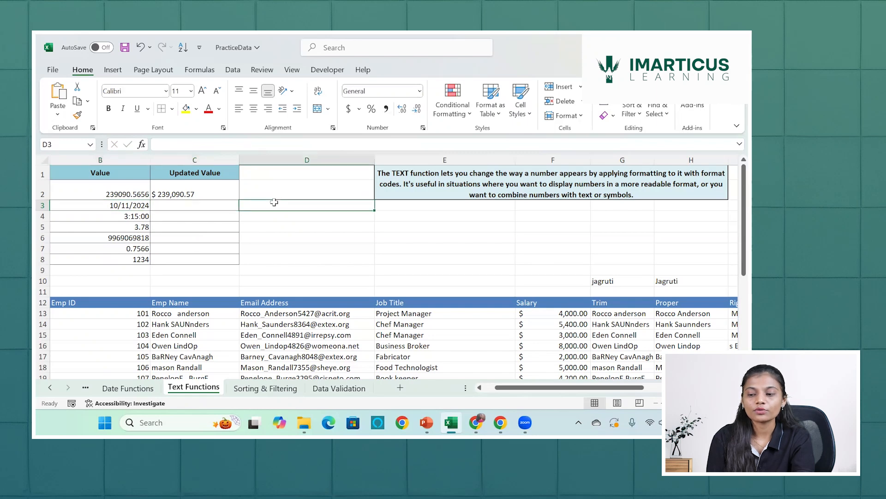
left_click(199, 203)
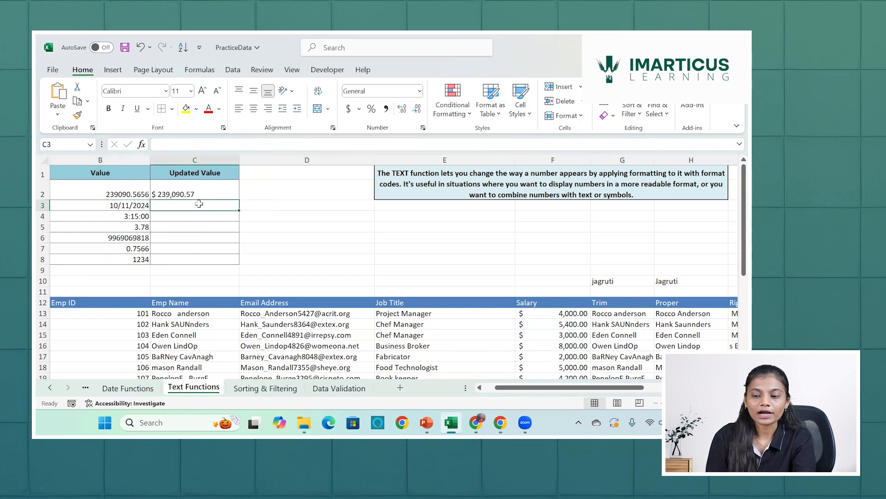
Preview the date formats from Wednesday, March 14, 2012 through 03/14/12 for the date in B3.
left_click(133, 208)
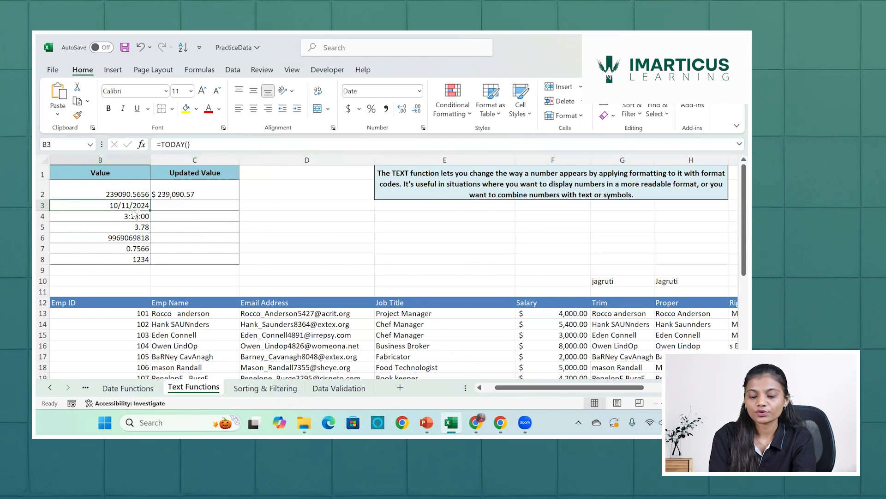
key("ctrl+1")
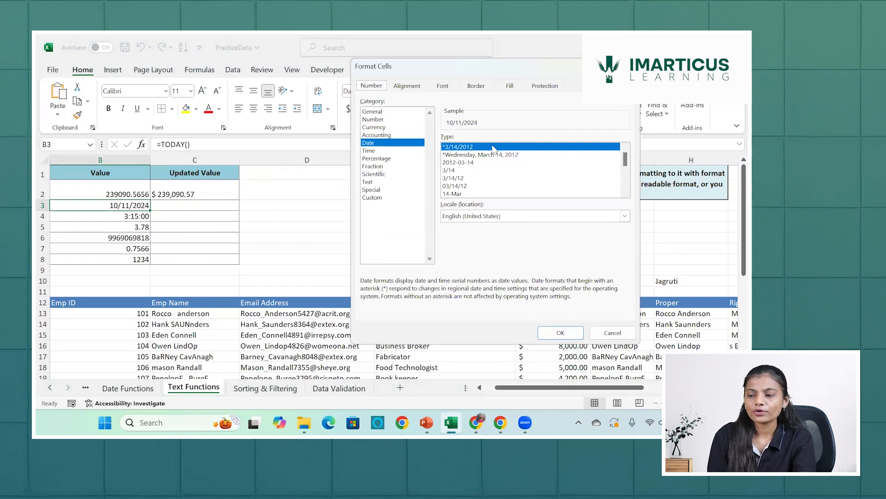
left_click(470, 155)
key("Down")
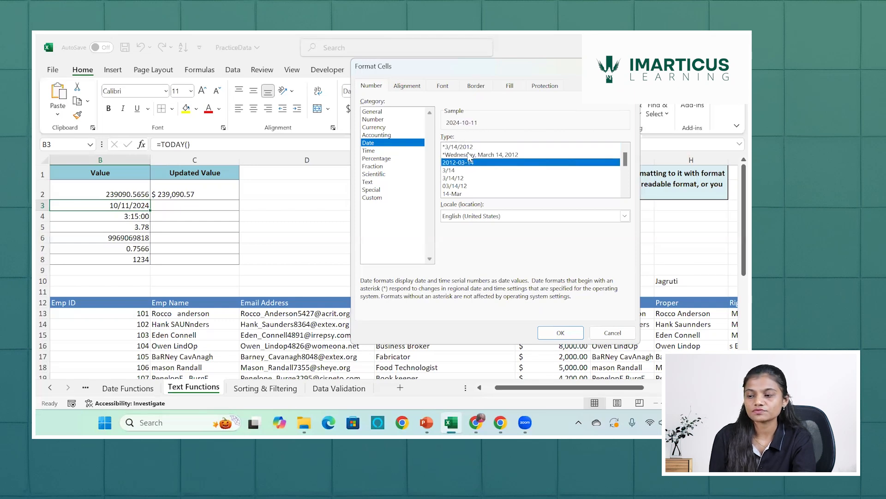
key("Down")
key("Down")
key("Down")
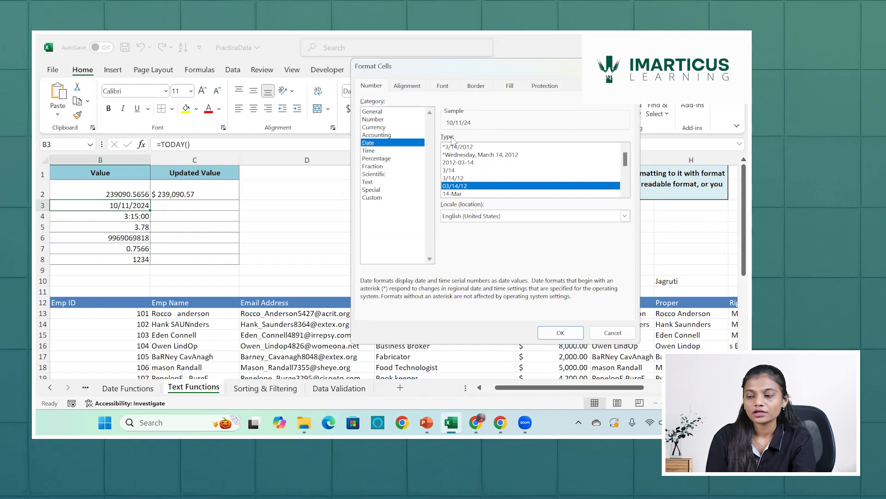
Switch B3's number format to the Custom category and clear the existing format code.
left_click(367, 199)
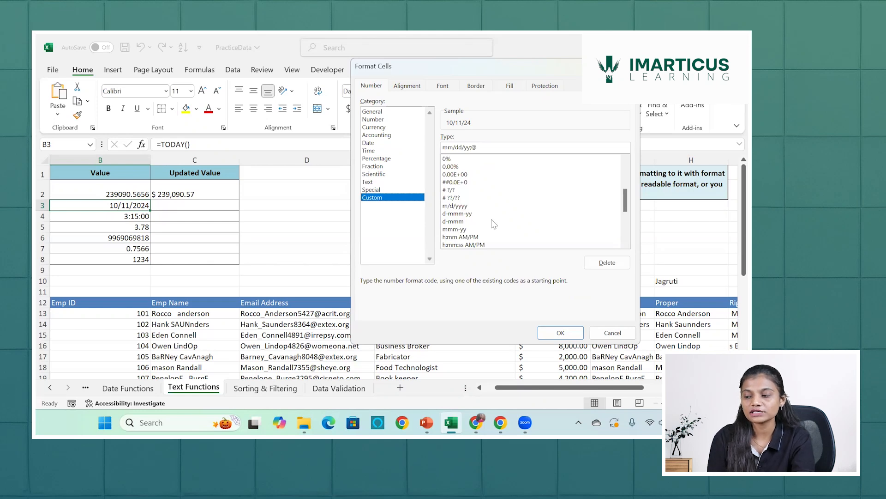
left_click_drag(627, 197, 616, 163)
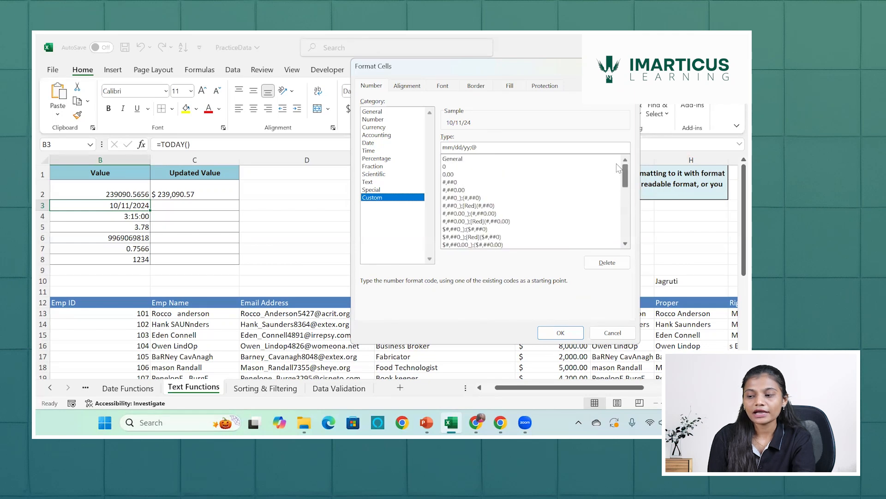
left_click(492, 146)
key("BackSpace")
key("BackSpace")
key("BackSpace")
key("BackSpace")
key("BackSpace")
key("BackSpace")
key("BackSpace")
key("BackSpace")
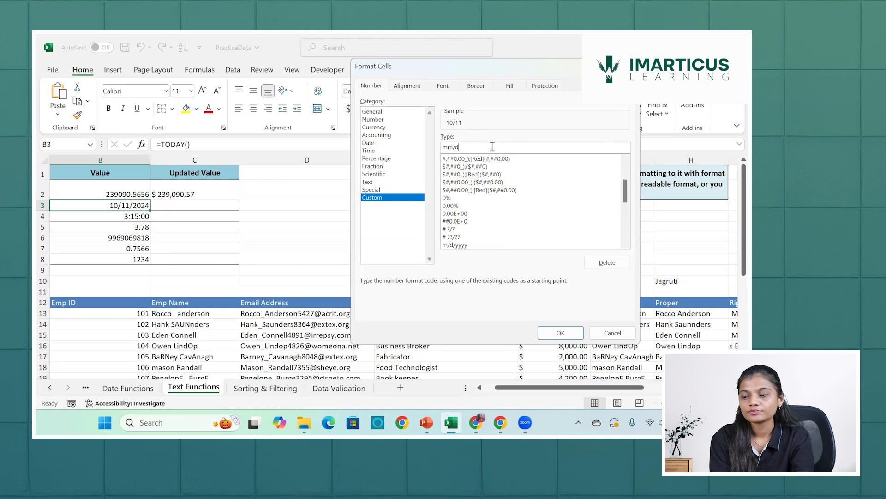
key("BackSpace")
key("BackSpace")
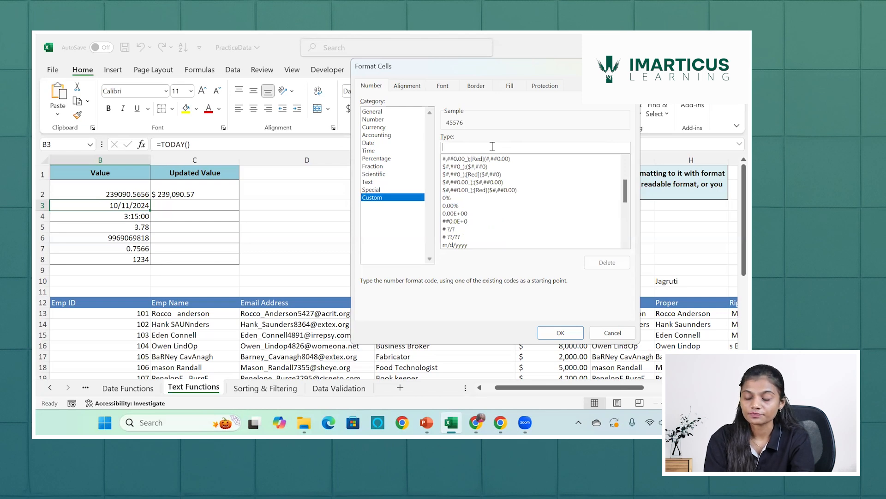
Preview the custom month codes from m through mmmmm for the date in B3, ending on mmmm.
type("m")
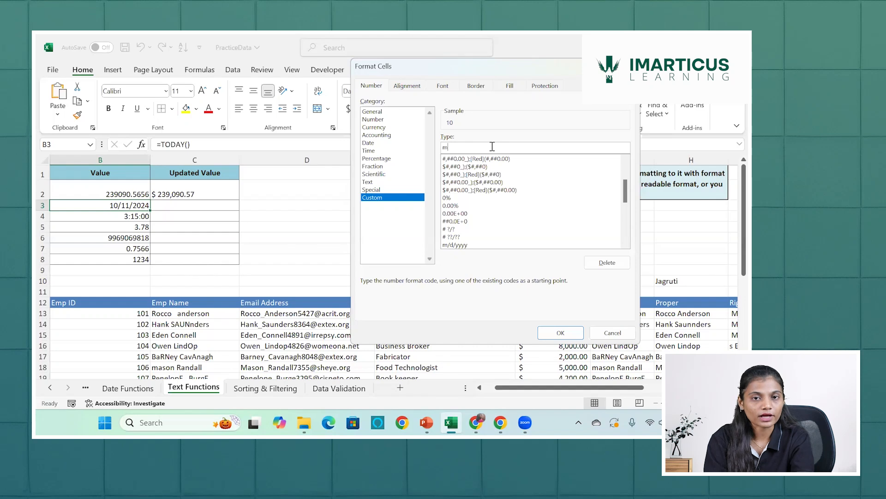
type("m")
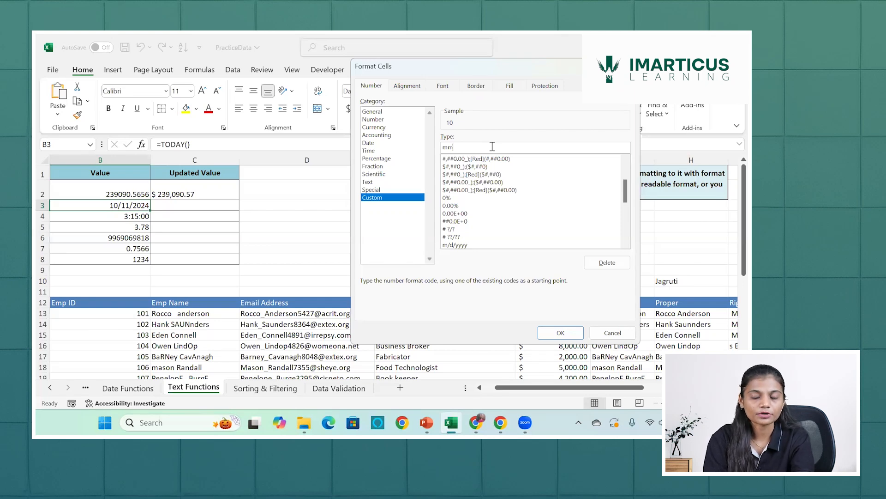
type("m")
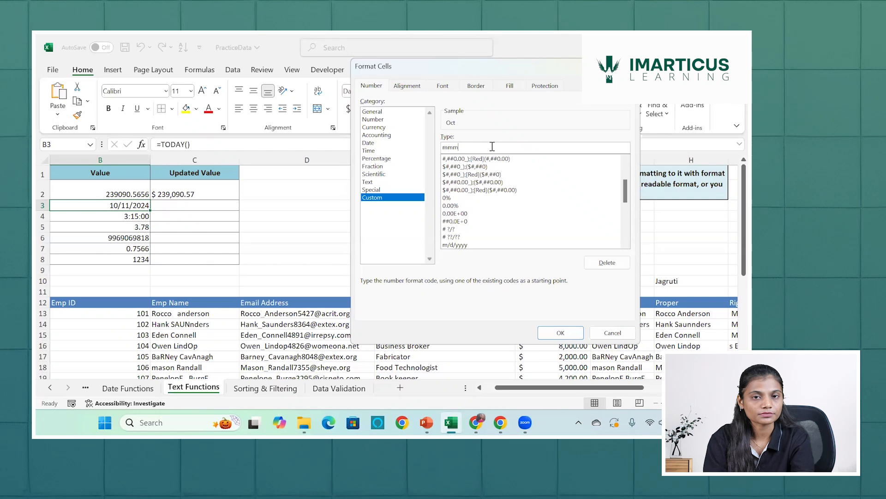
type("m")
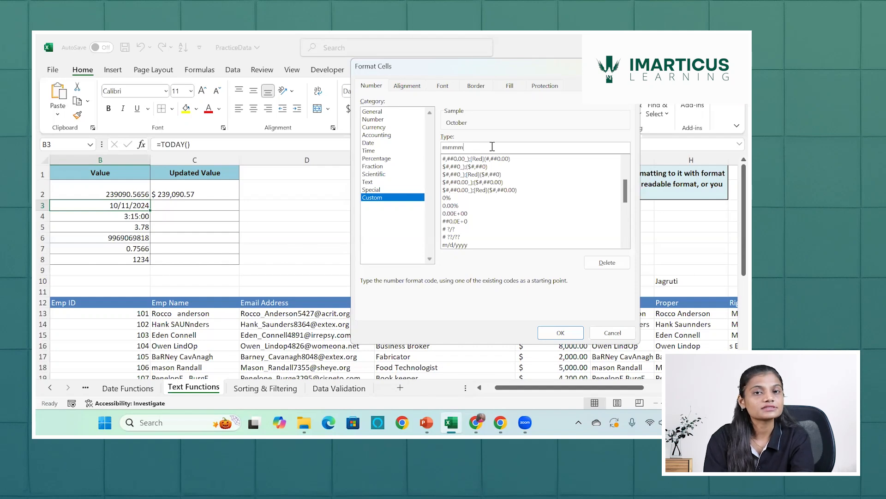
type("m")
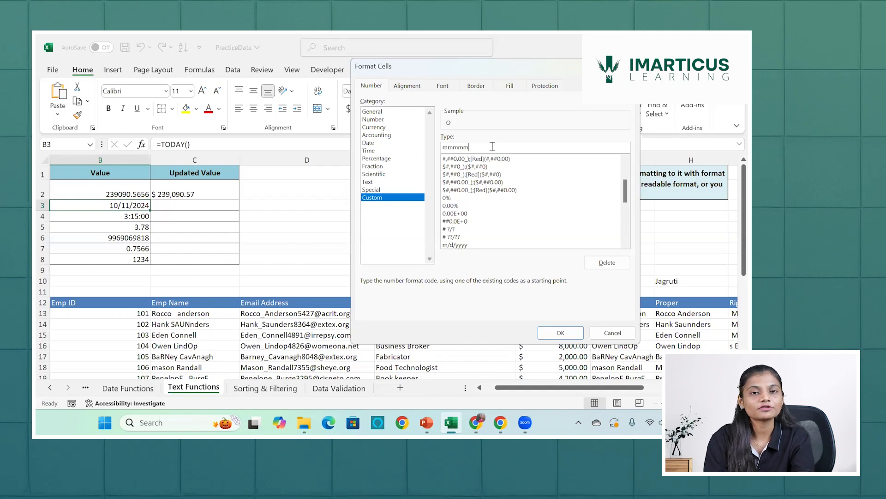
key("BackSpace")
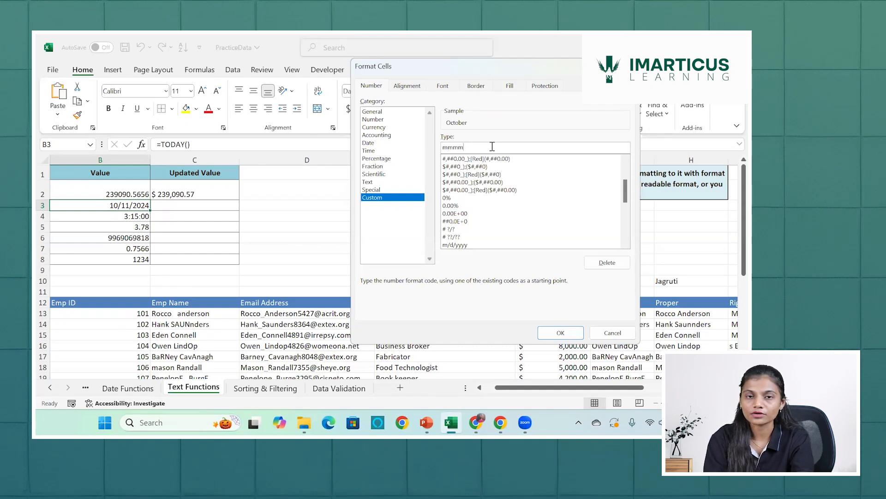
Add a hyphen and preview the day codes from d through ddddd, ending on mmmm-dddd.
type("-")
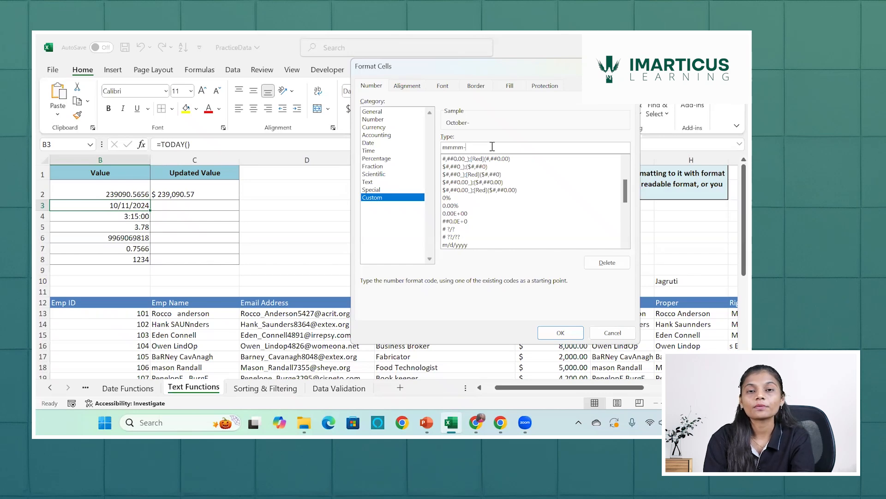
type("d")
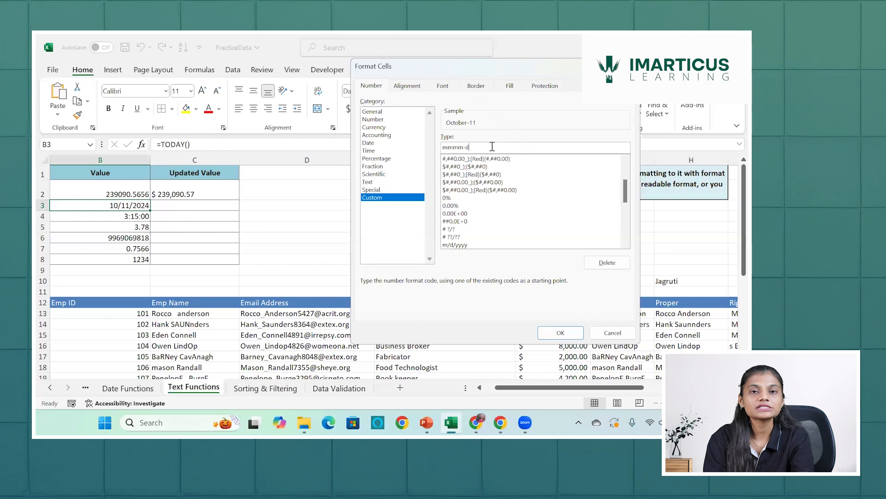
type("d")
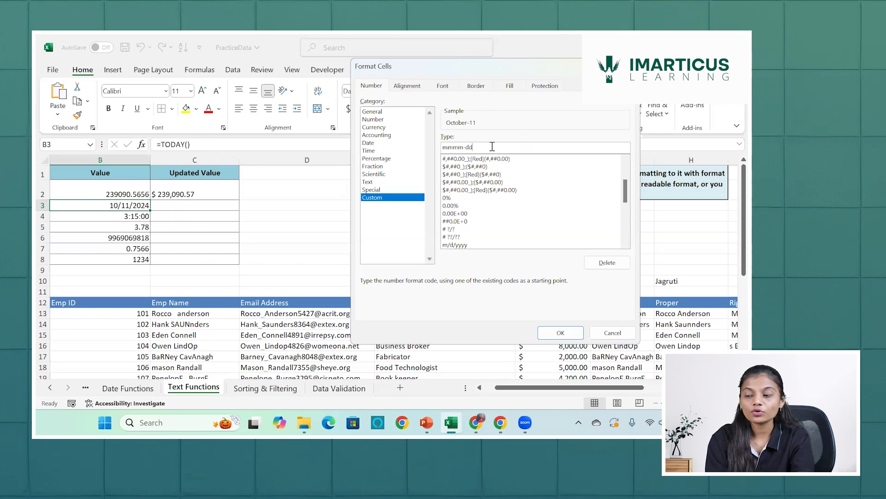
type("d")
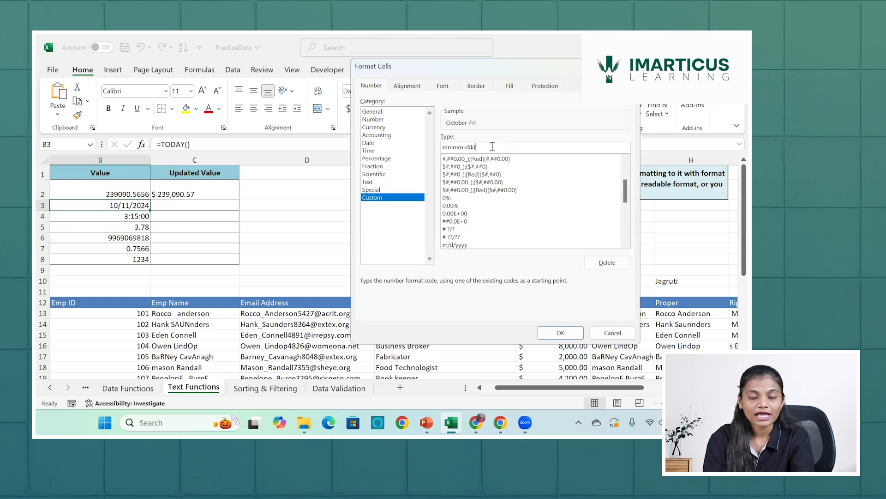
type("d")
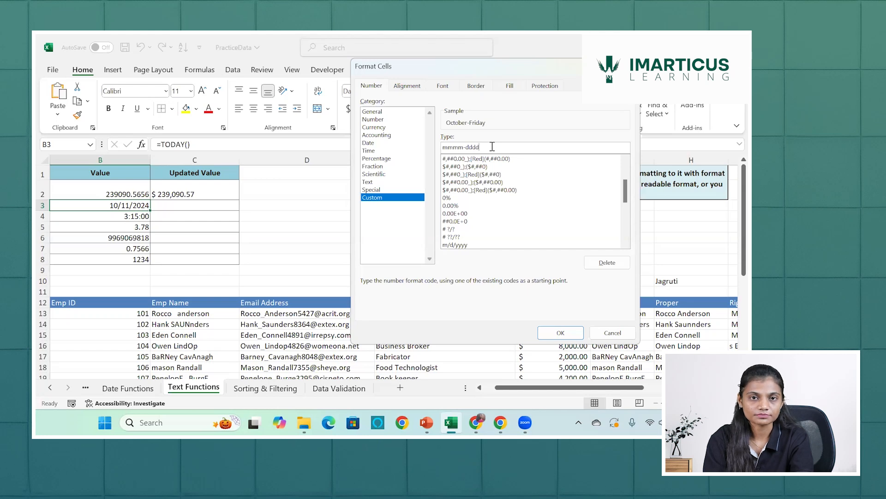
type("d")
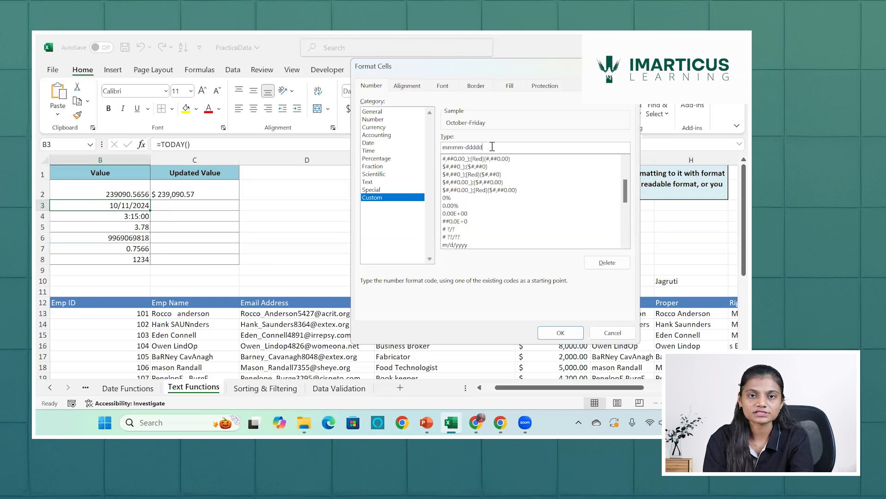
key("BackSpace")
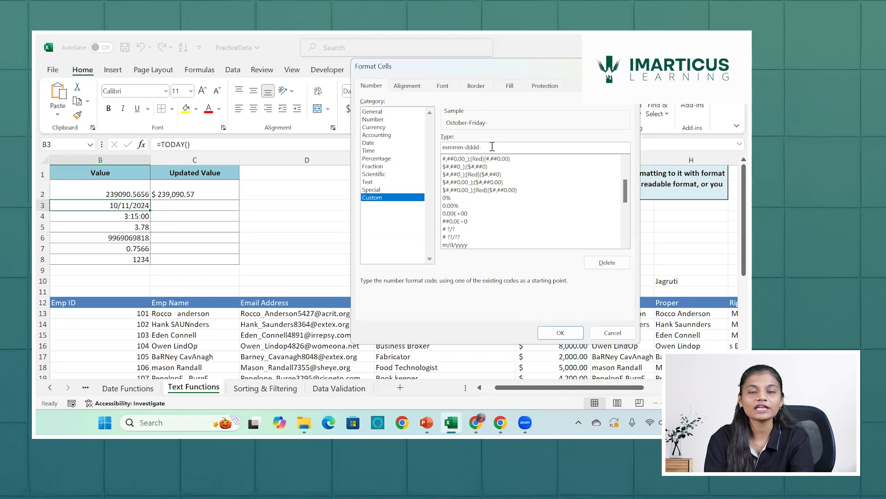
Extend the custom code with a hyphen and preview the year codes from y through yyyy, ending on mmmm-dddd-yyyy.
type("-y")
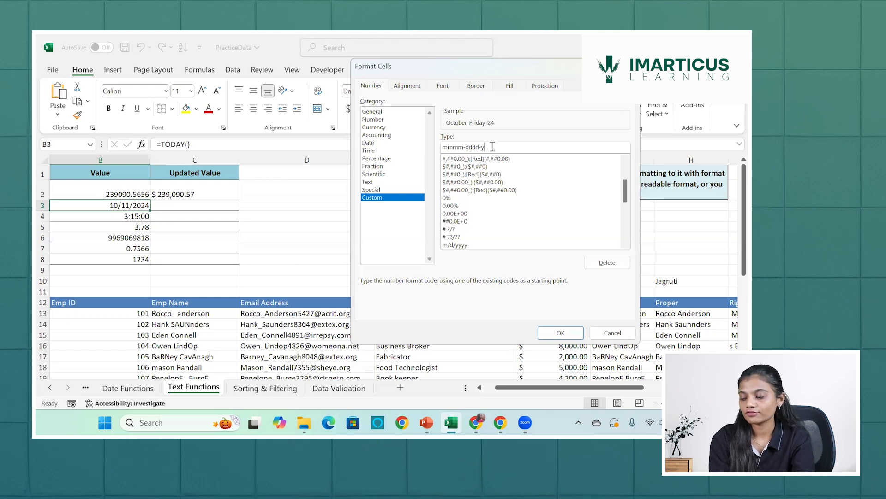
type("y")
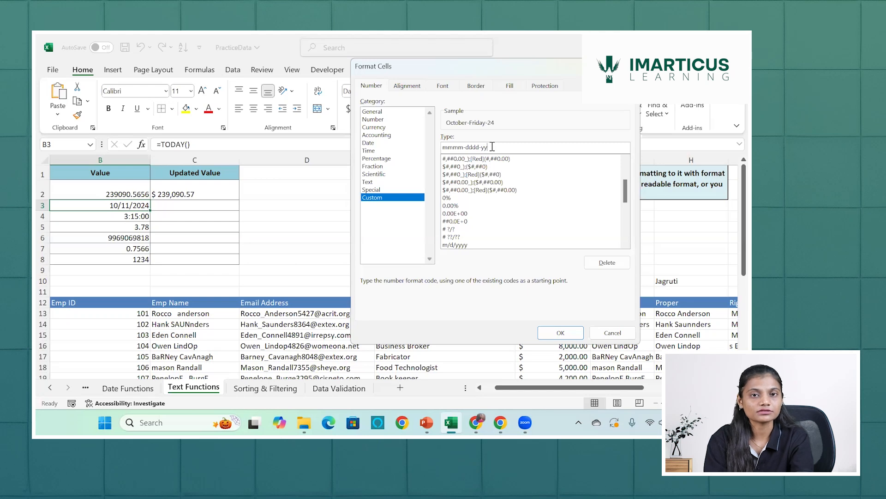
type("yy")
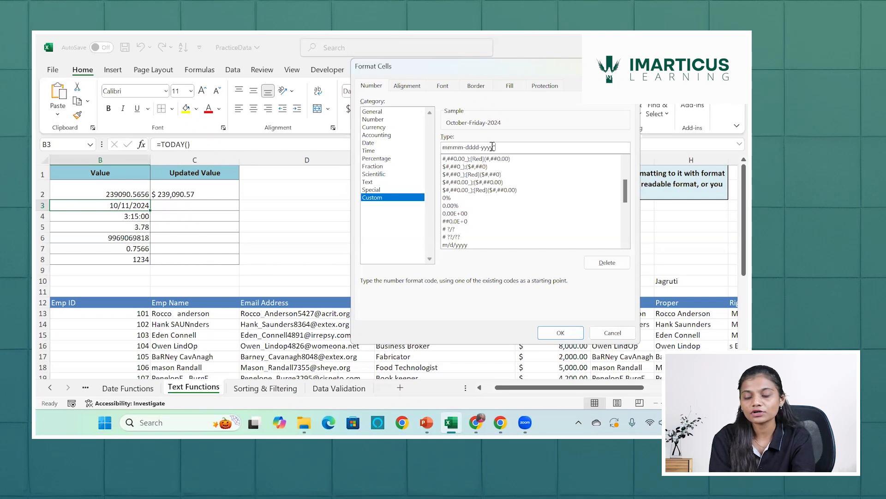
Clear the trial code and apply the existing m/d/yyyy custom format to B3.
key("BackSpace")
key("BackSpace")
key("BackSpace")
key("BackSpace")
key("BackSpace")
key("BackSpace")
key("BackSpace")
key("BackSpace")
key("BackSpace")
key("BackSpace")
key("BackSpace")
key("BackSpace")
key("BackSpace")
key("BackSpace")
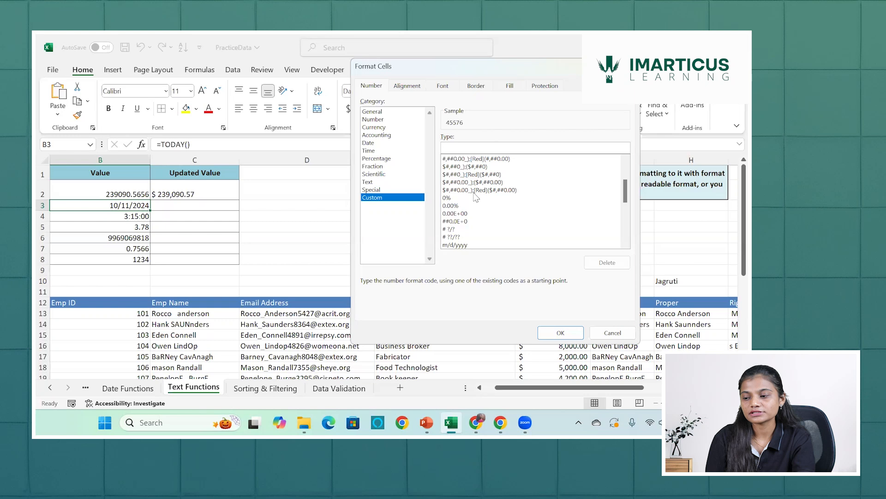
left_click(463, 246)
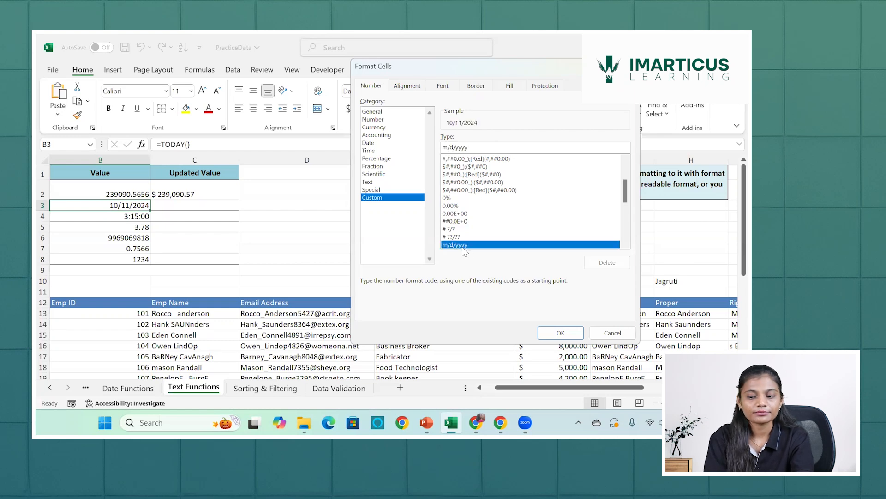
left_click(553, 332)
Enter a TEXT formula in C3 that formats the B3 date as day, short month and two-digit year: =TEXT(B3,"dd-mmm-yy").
left_click(213, 203)
type("=tex")
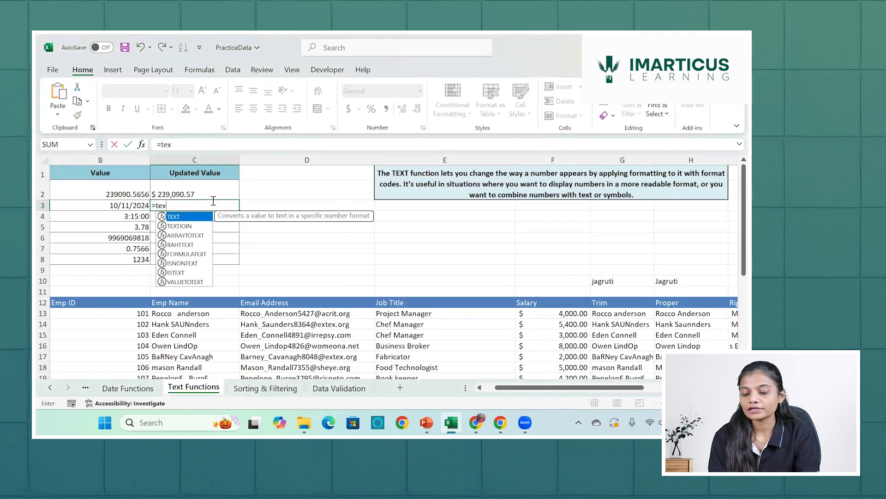
key("Tab")
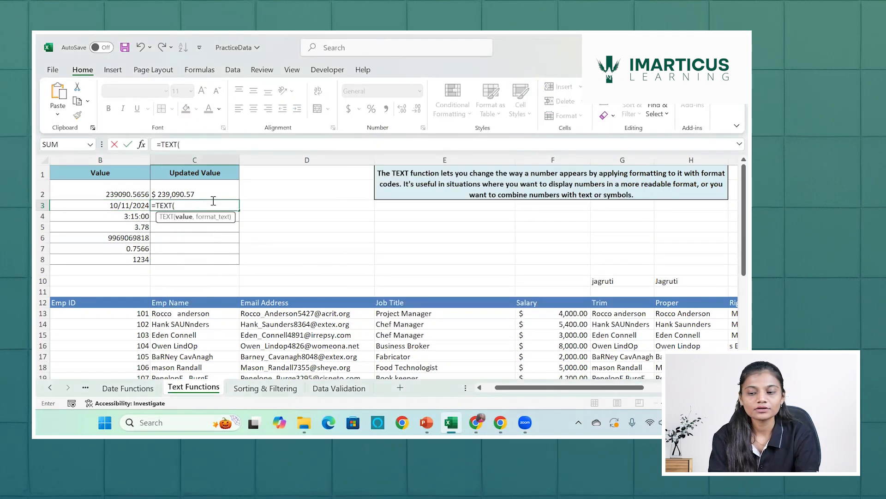
left_click(141, 207)
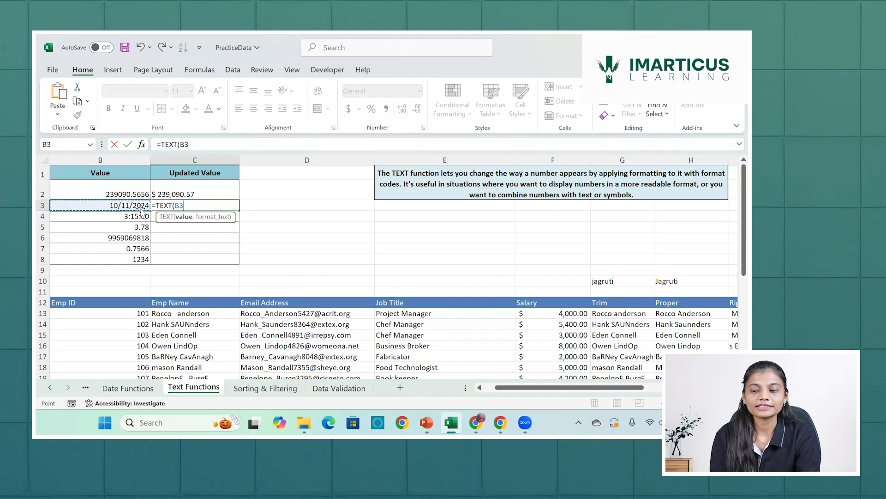
type(",")
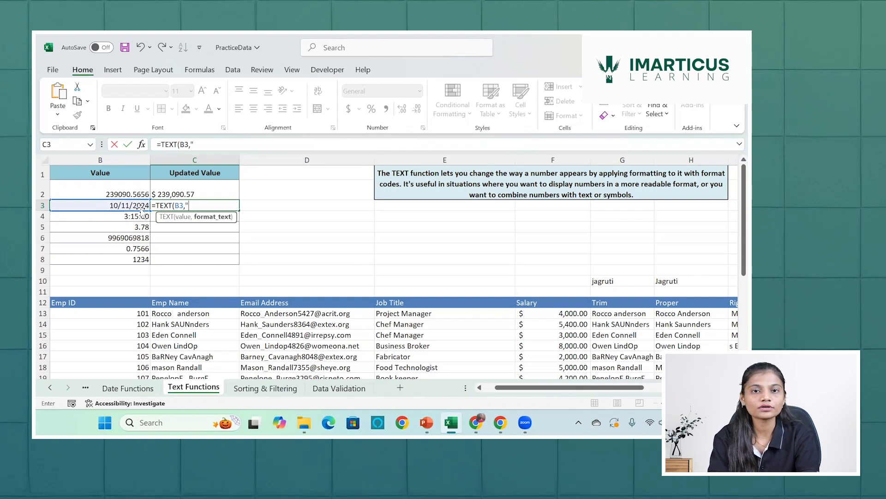
type("dd-")
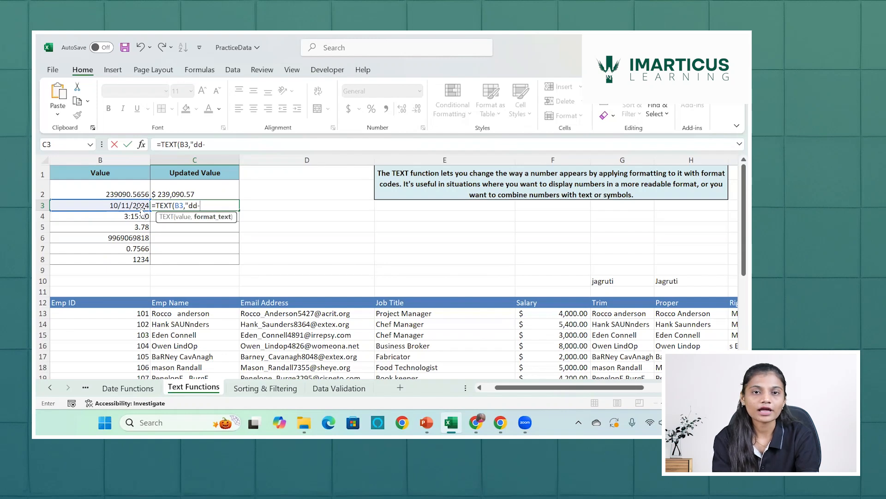
type("mmm-")
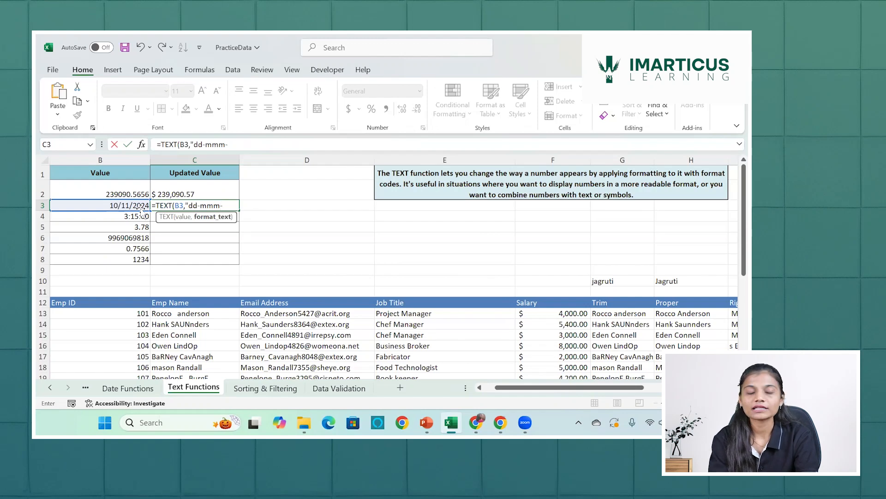
type("yy")
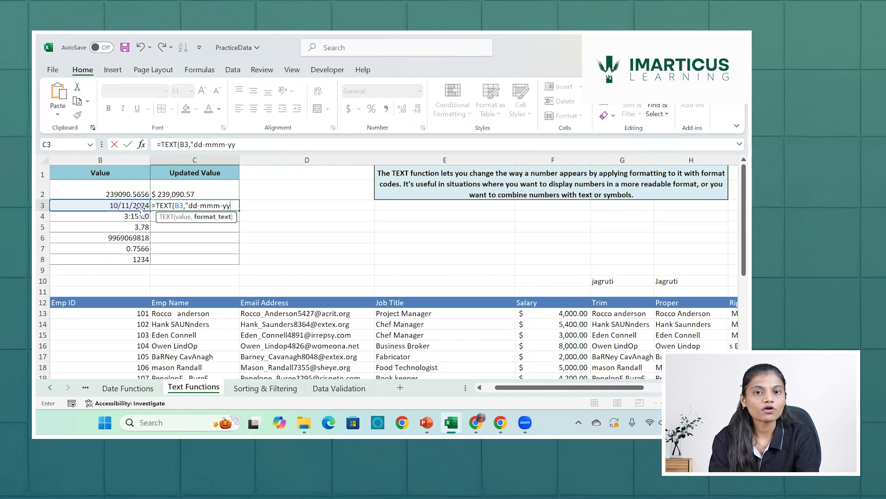
type("\"")
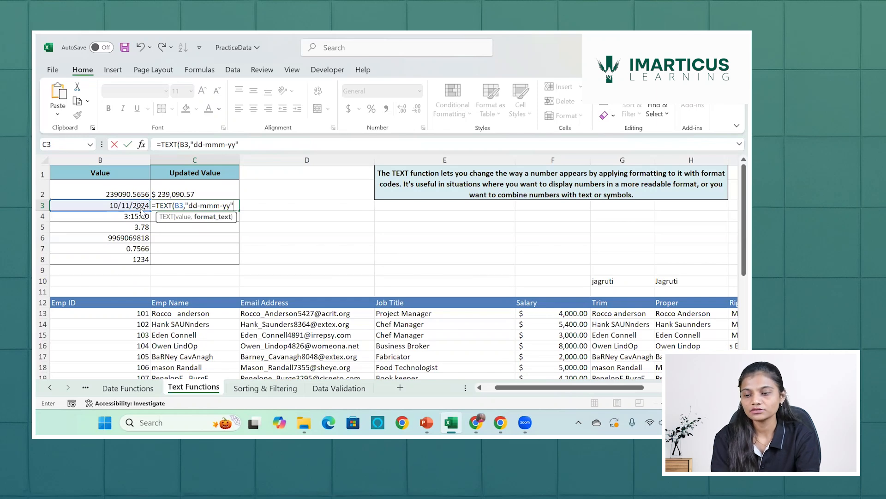
key("Return")
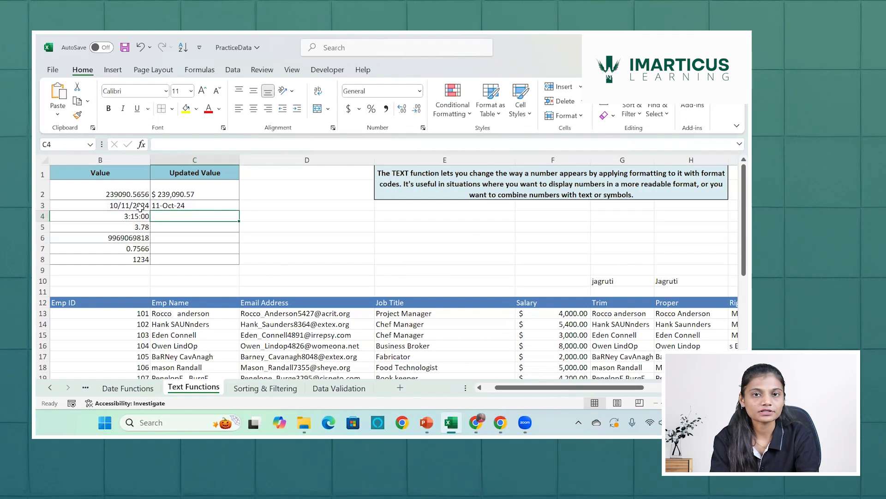
Replace the hyphens in C3's format code with a space and a comma, making it =TEXT(B3,"dd mmm,yy").
left_click(170, 206)
double_click(169, 206)
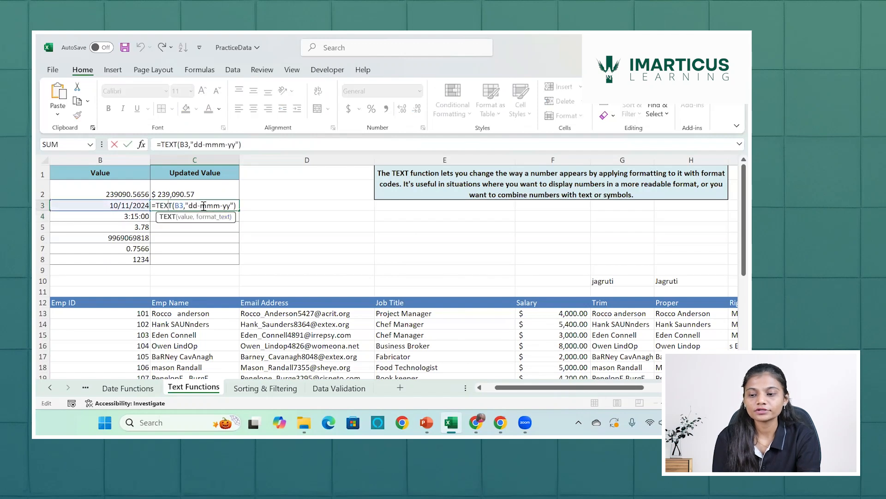
left_click(203, 206)
key("BackSpace")
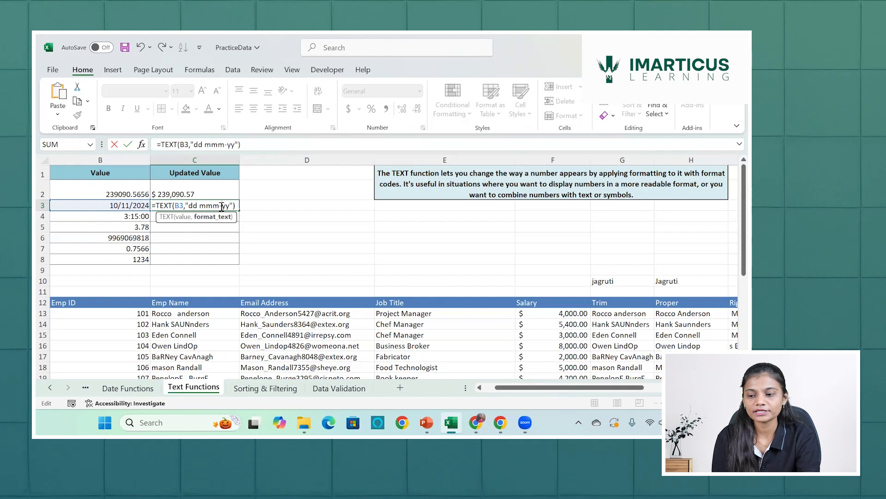
left_click(222, 206)
key("BackSpace")
type(",")
key("Return")
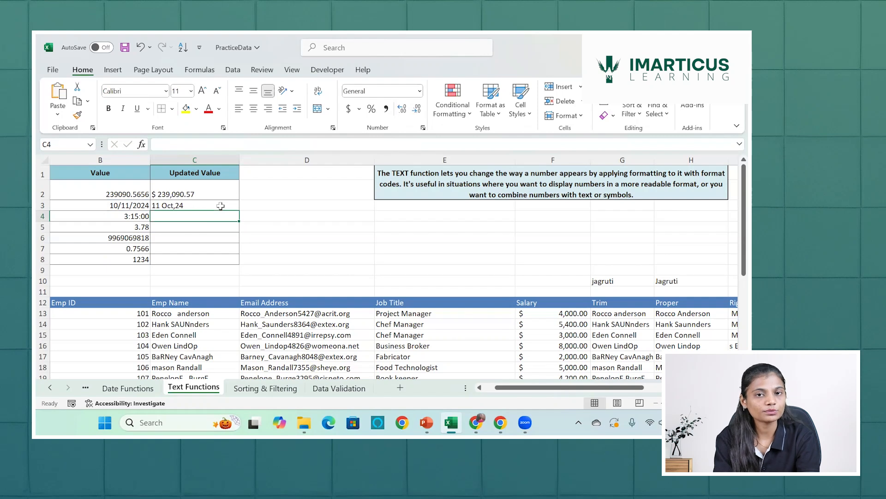
Extend the month code in C3's formula to five letters, making it =TEXT(B3,"dd mmmmm,yy").
double_click(221, 206)
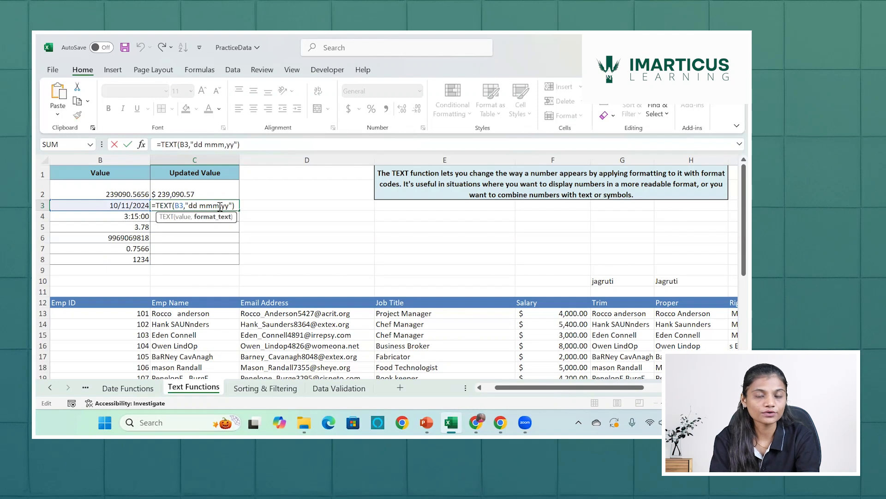
type("mm")
key("Return")
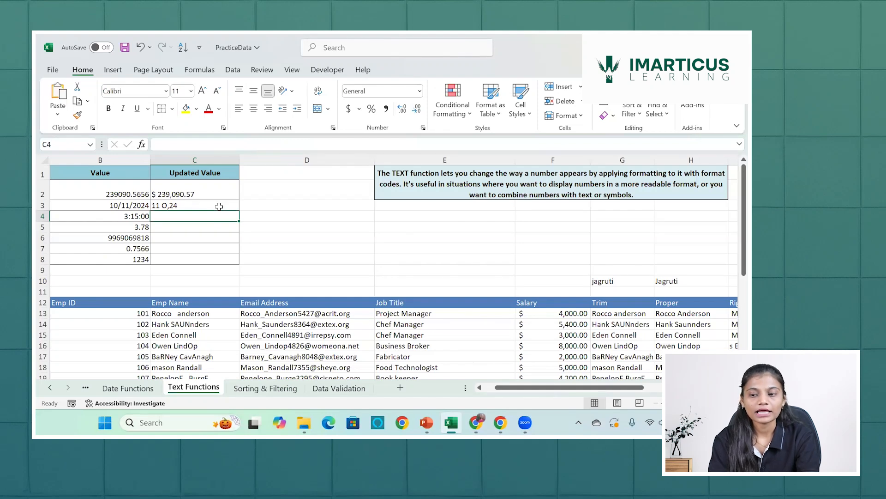
Set C3's month code to the full month name with =TEXT(B3,"dd mmmm,yy").
double_click(219, 207)
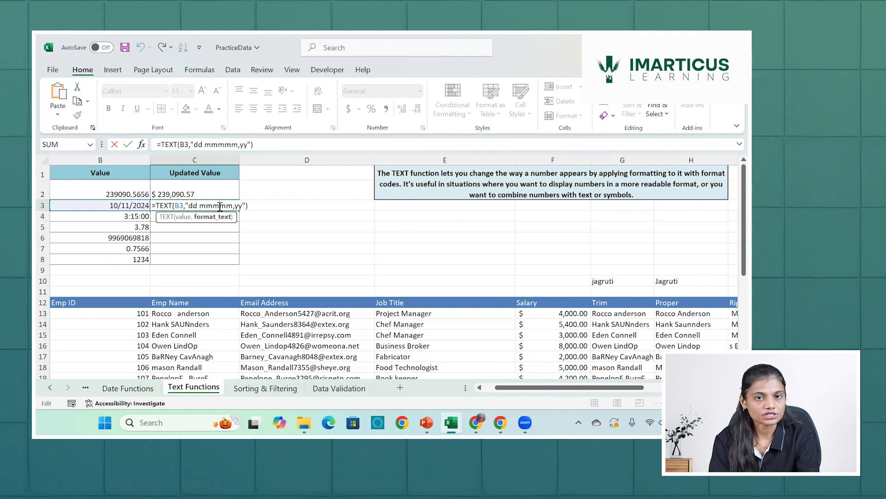
key("BackSpace")
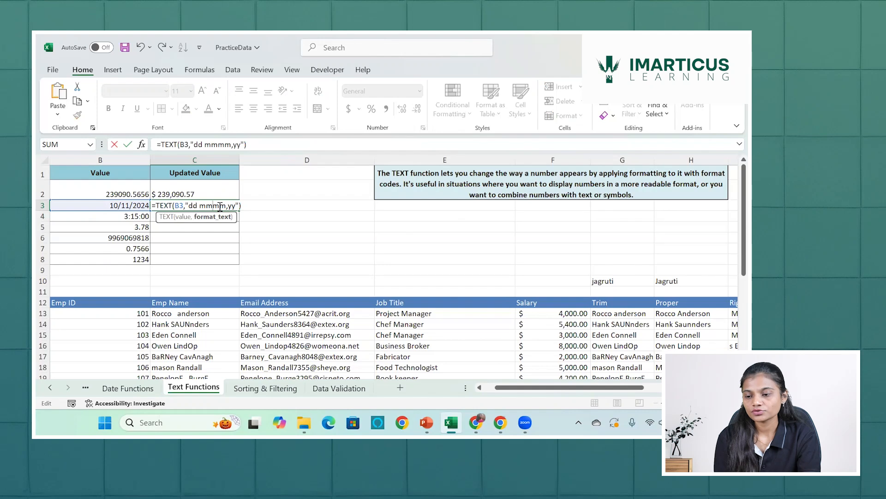
key("Return")
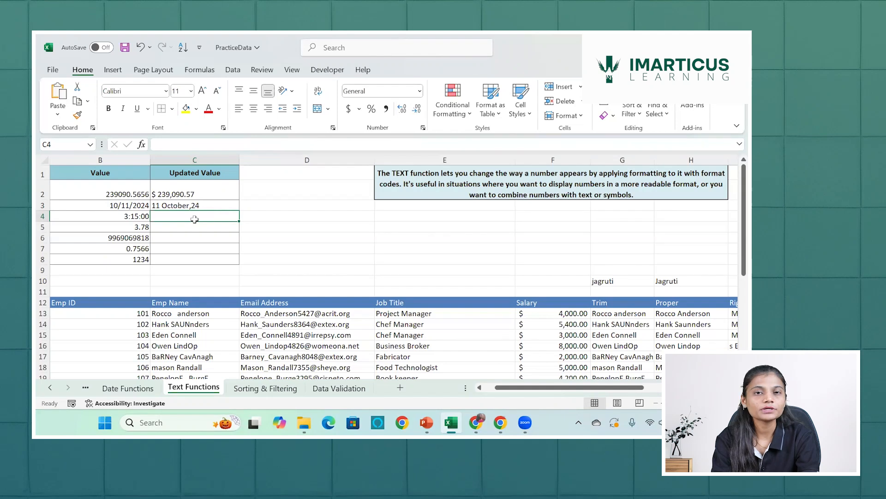
Start a TEXT formula in C4 with the B4 time as its value argument.
type("=")
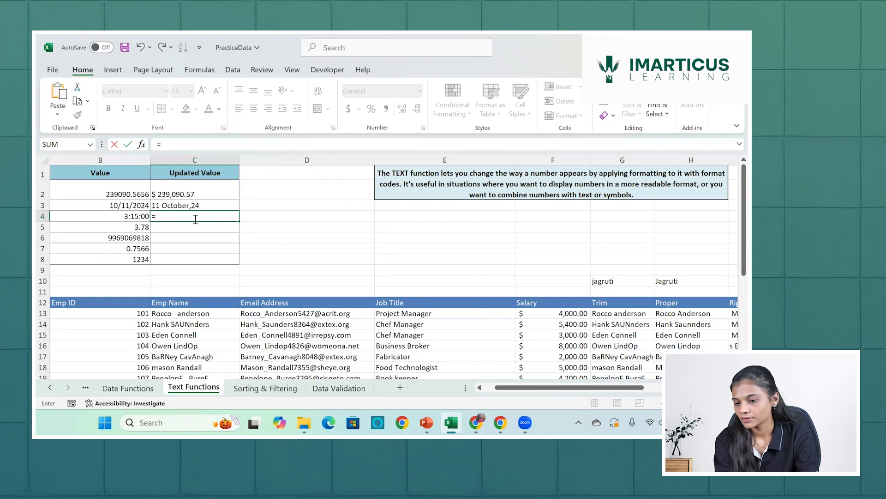
type("text")
key("Tab")
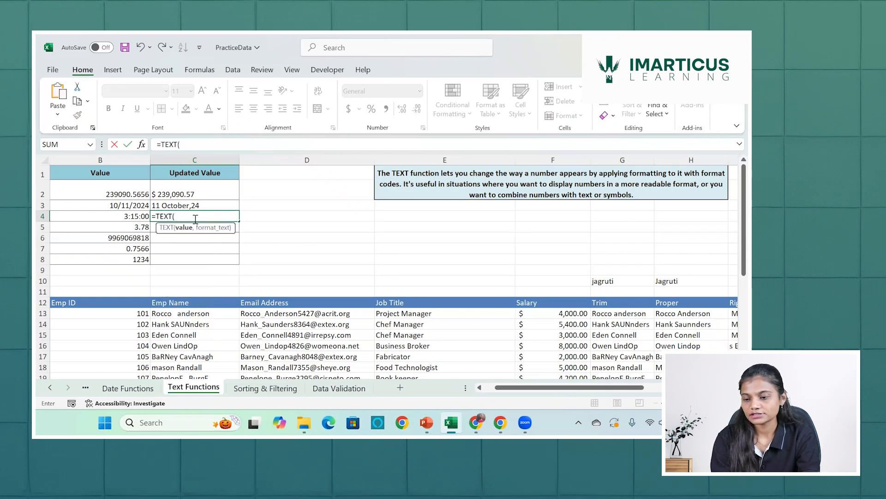
left_click(137, 214)
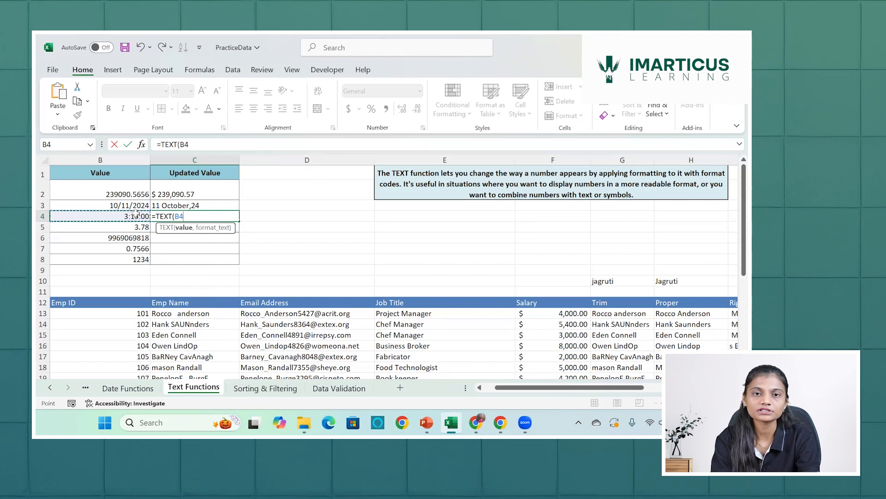
type(",")
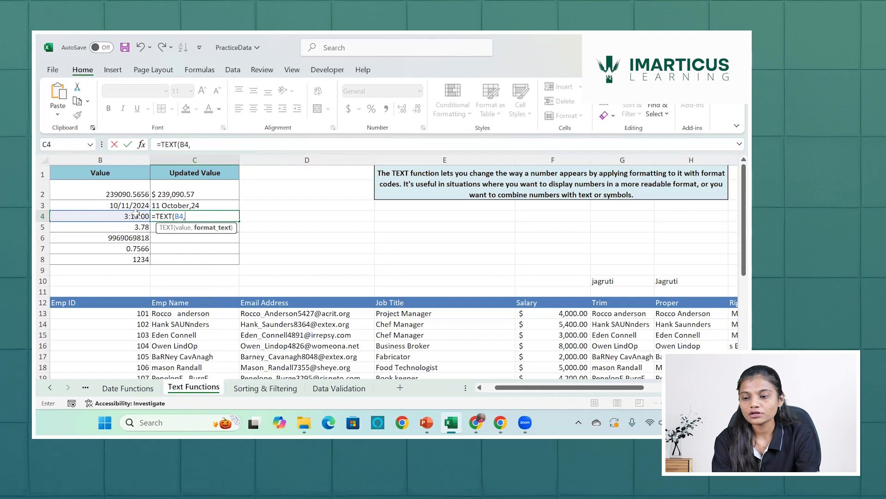
type("\"")
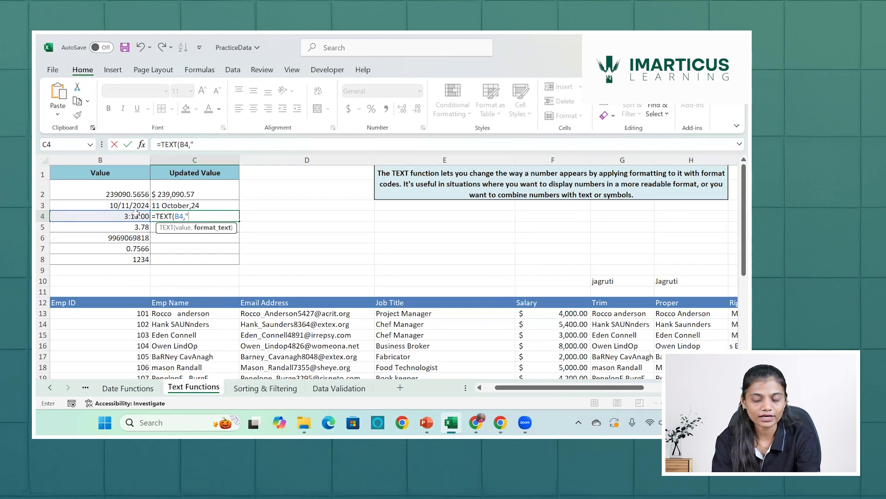
Complete the C4 formula with a 12-hour time format code, making it =TEXT(B4,"H:MM AM/PM").
key("Caps_Lock")
type("H")
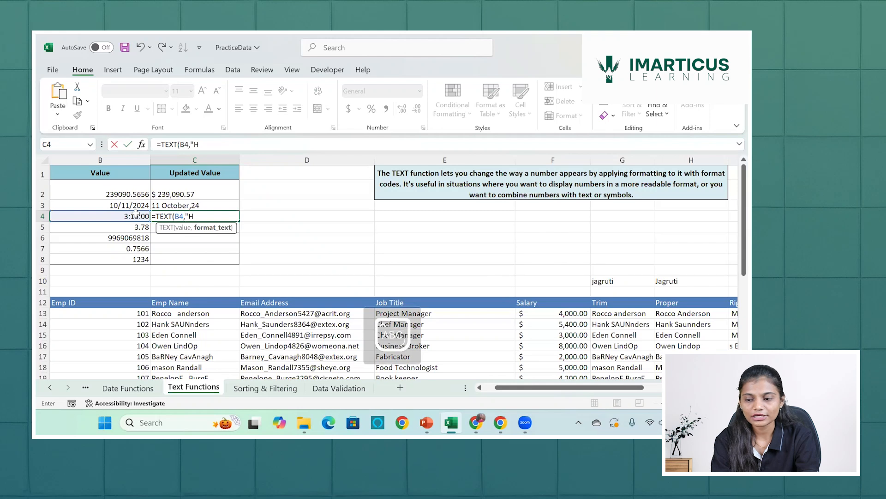
type(":")
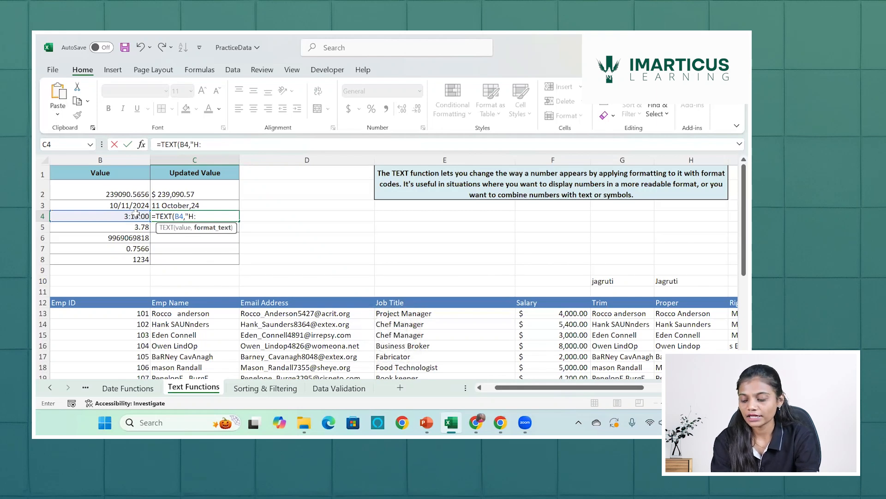
type("mm")
key("BackSpace")
key("BackSpace")
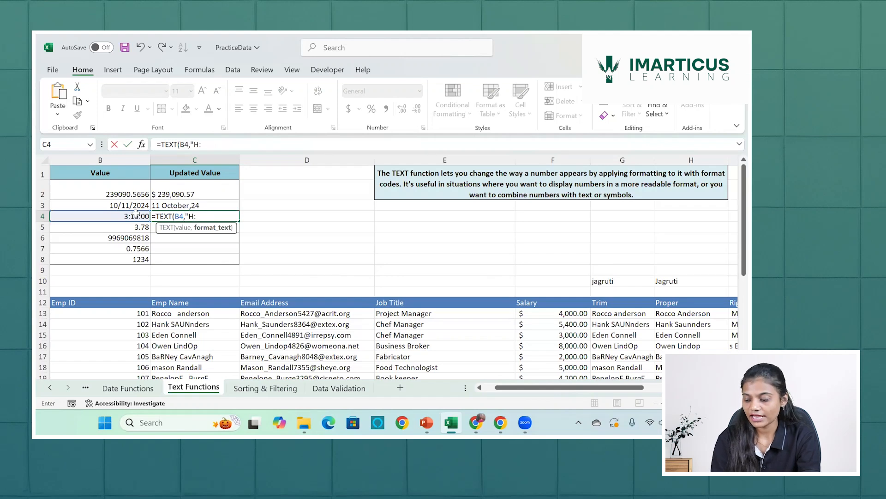
type("mm")
key("BackSpace")
key("BackSpace")
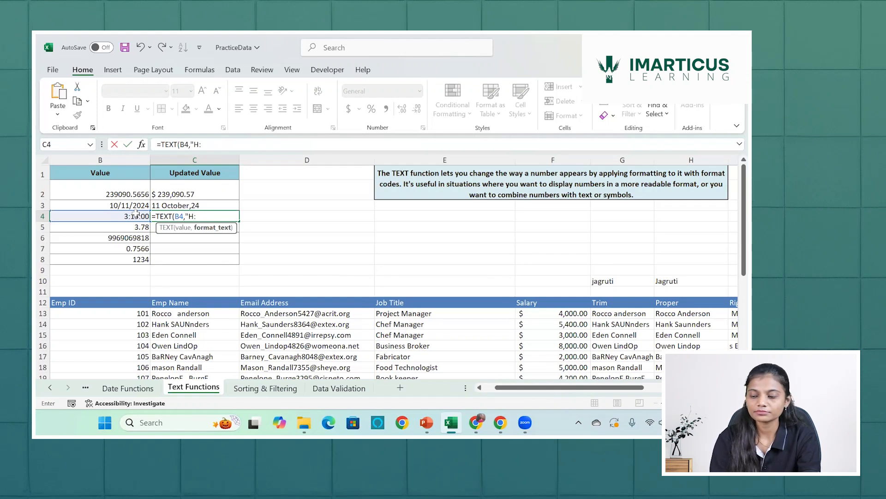
type("MM")
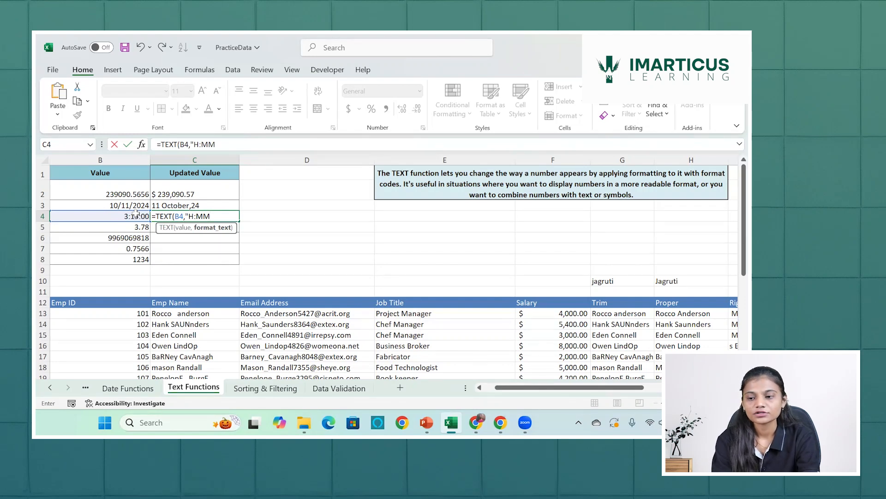
type("AM/PM")
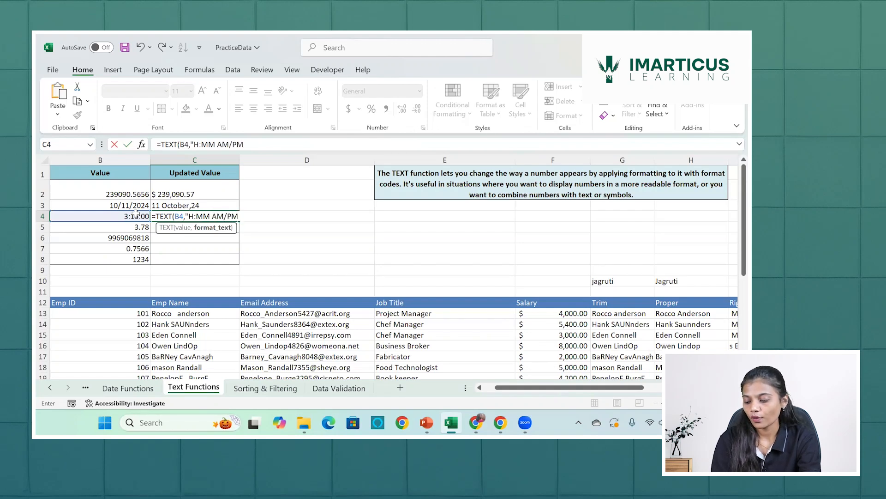
type("\")")
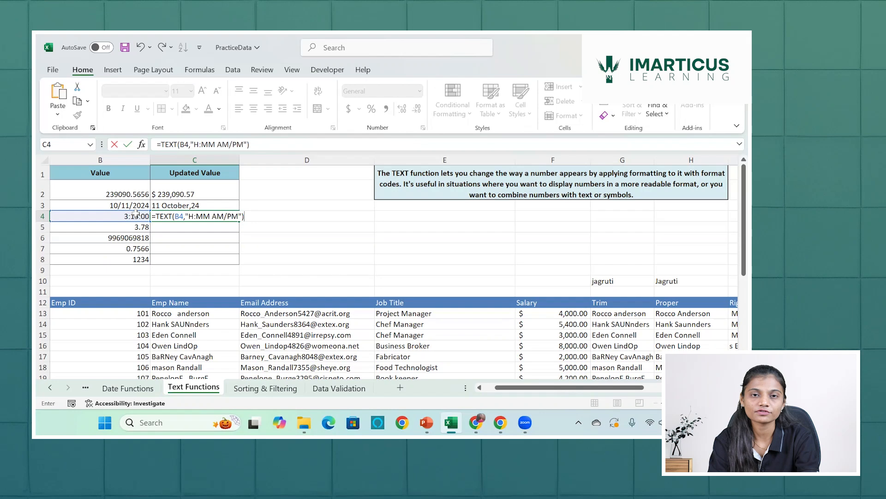
key("Return")
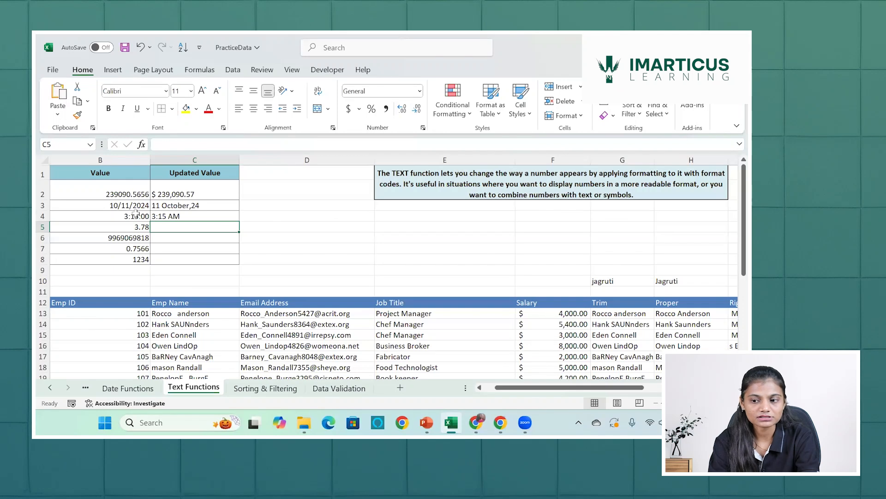
Change the B4 time to 23:34:00 to test the formula in C4.
left_click(136, 213)
type("23")
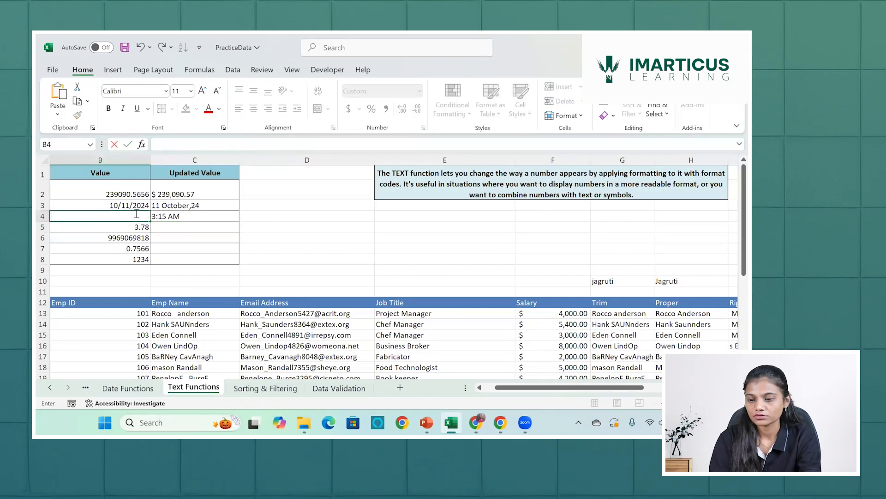
type(":")
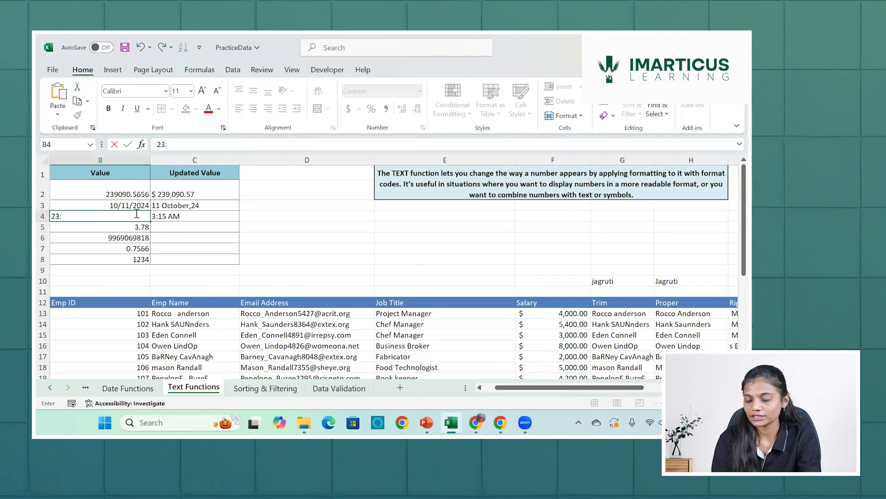
type("3")
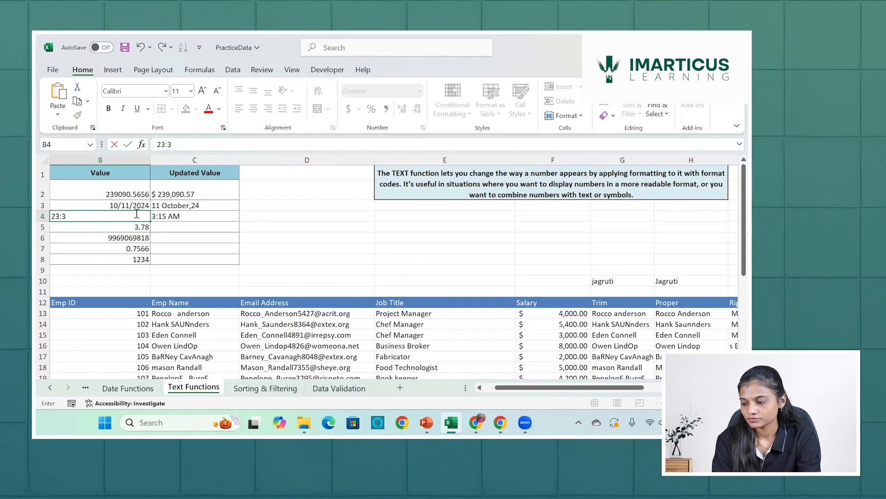
type("4:00")
key("Return")
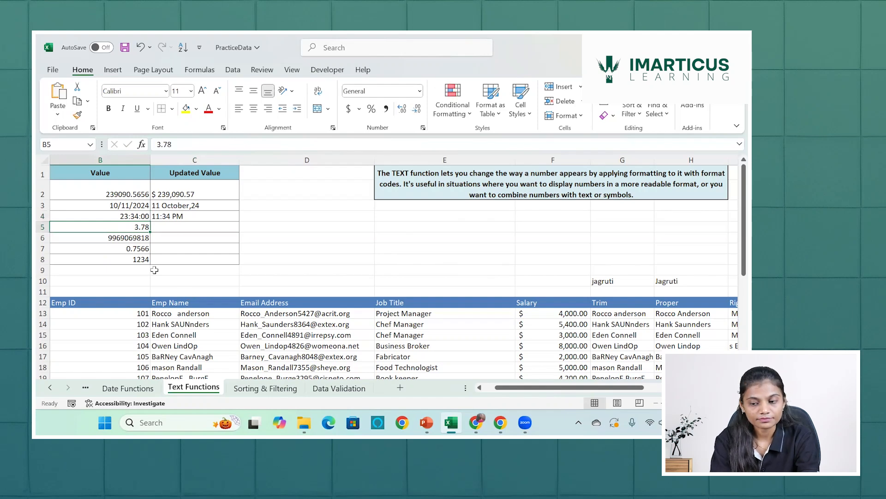
Replace the time in B4 with 22:30:4555.
left_click(138, 216)
key("BackSpace")
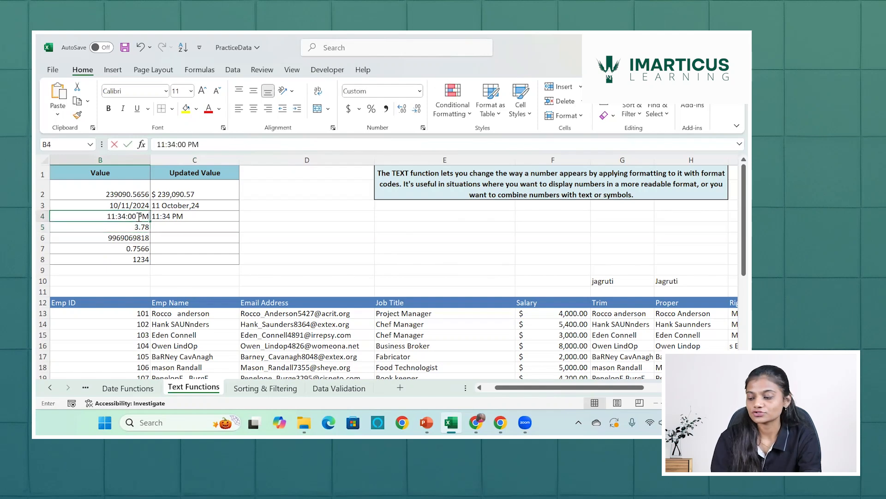
type("22:30")
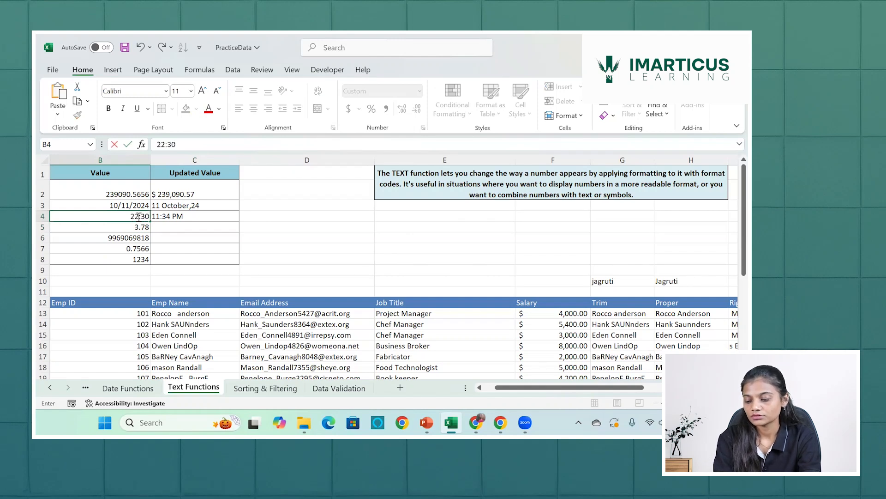
type(":4555")
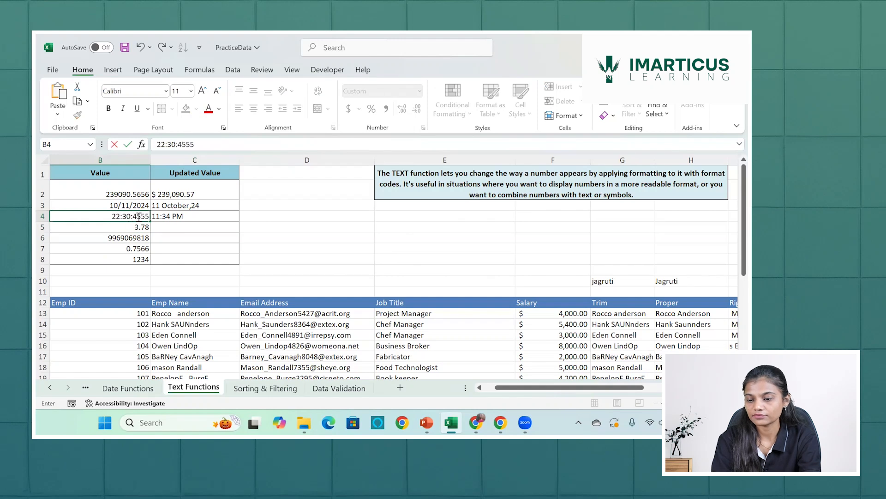
key("Return")
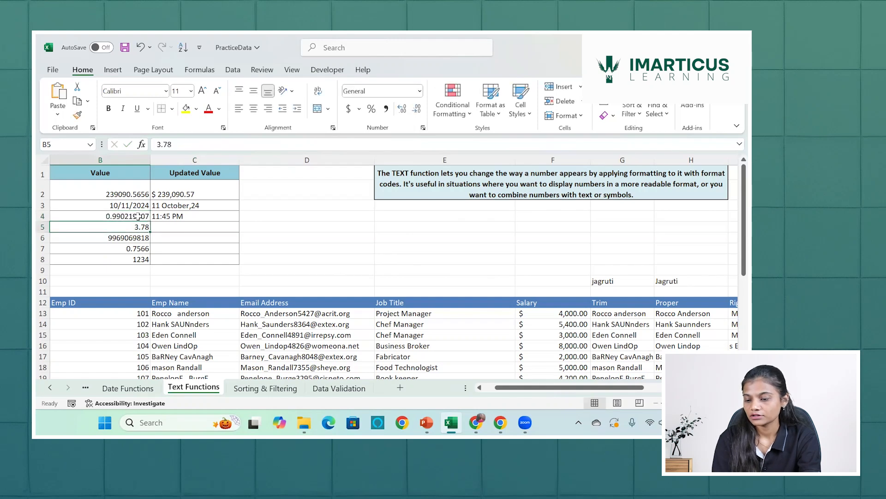
Apply the Time number format to B4 and select C4 to check its formula.
left_click(136, 217)
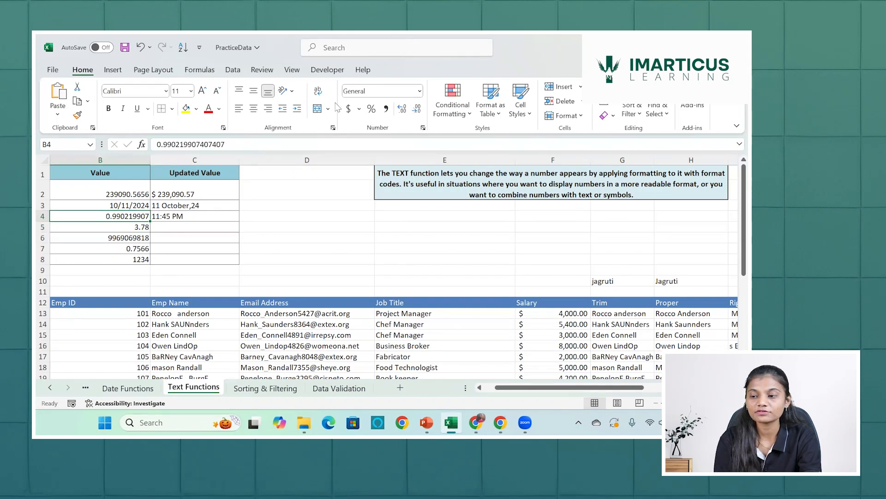
left_click(372, 91)
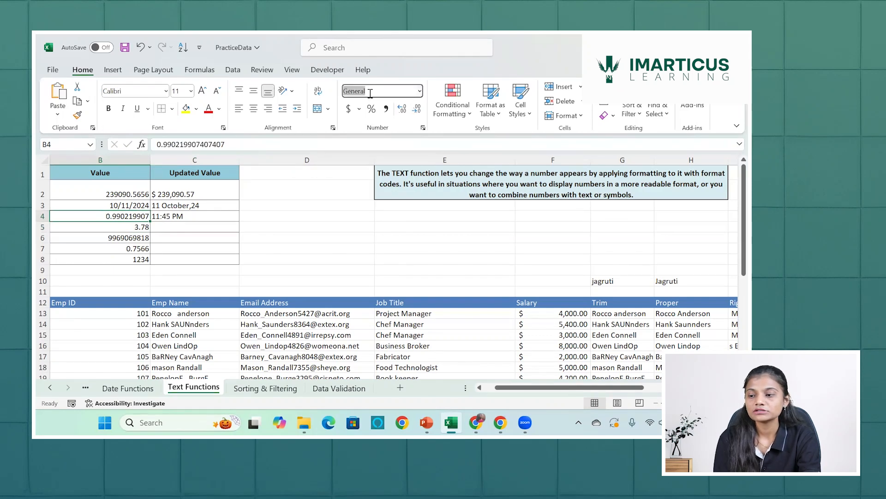
left_click(419, 91)
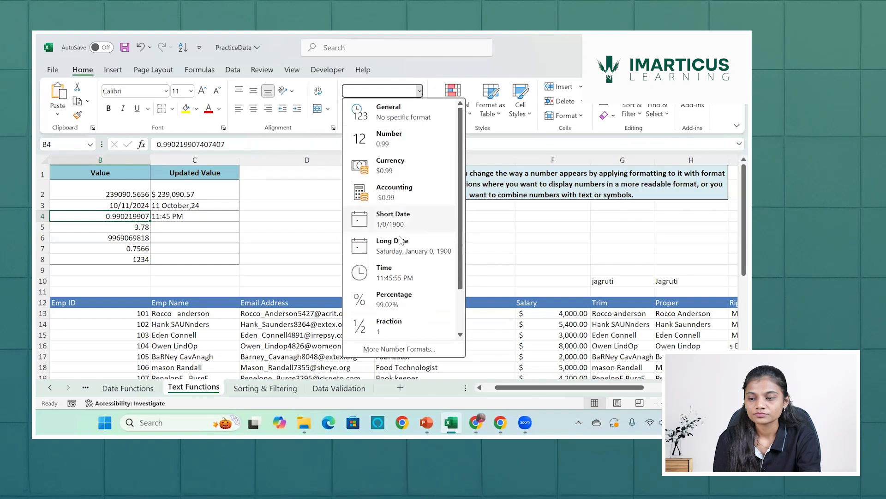
left_click(399, 277)
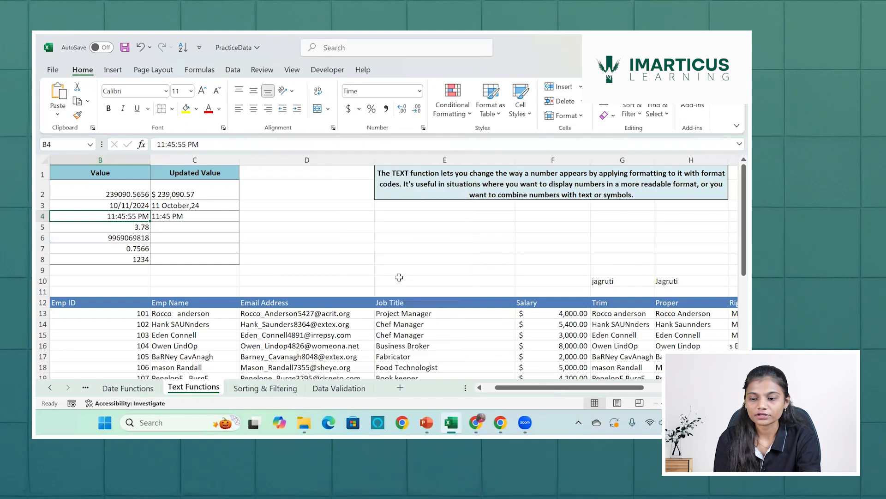
left_click(200, 216)
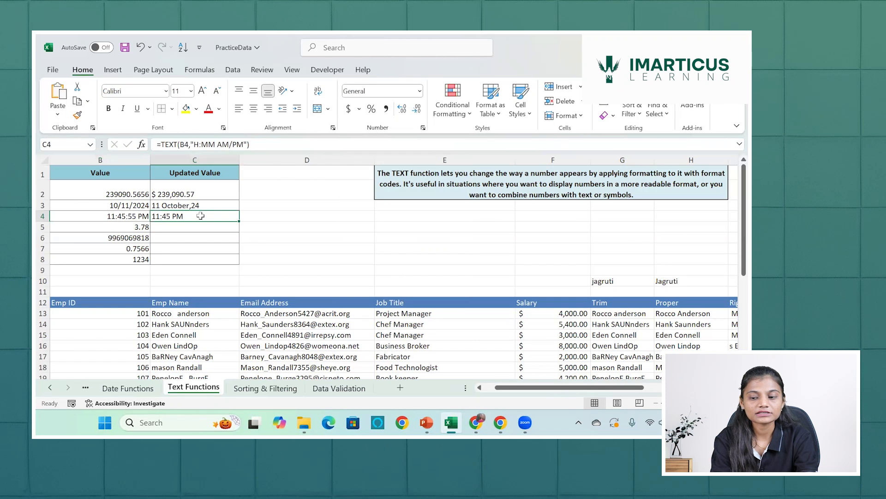
Enter =TEXT(B5,"?/?") in C5 to convert the decimal in B5 into a fraction.
left_click(193, 227)
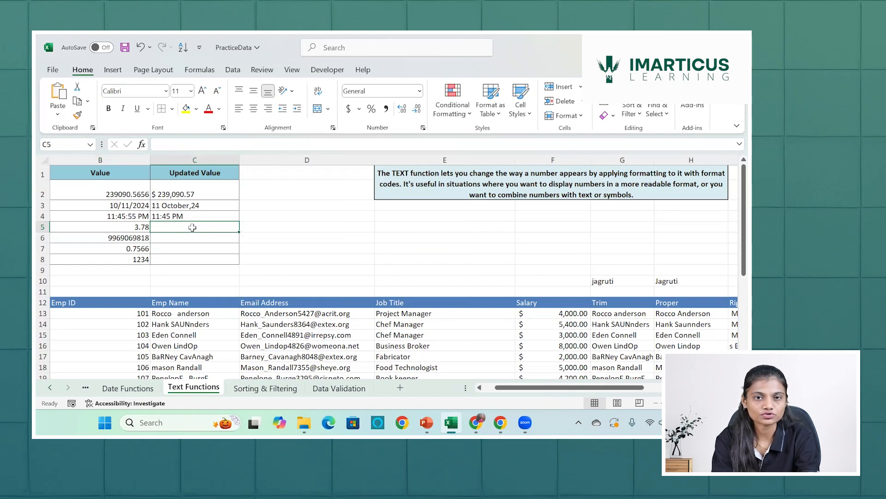
type("=text")
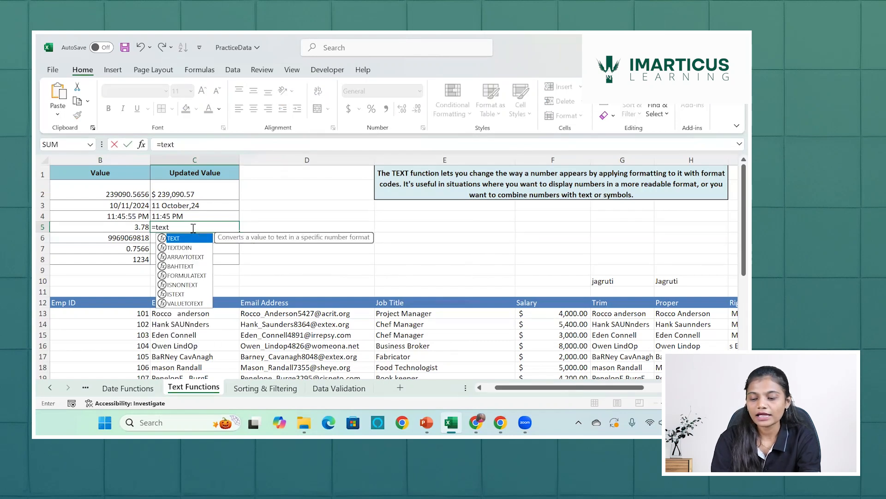
key("Tab")
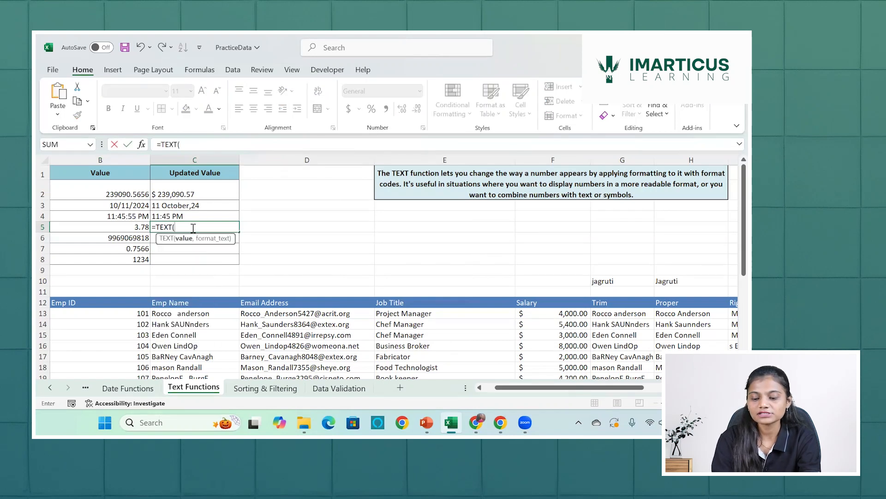
left_click(141, 226)
type(",\"")
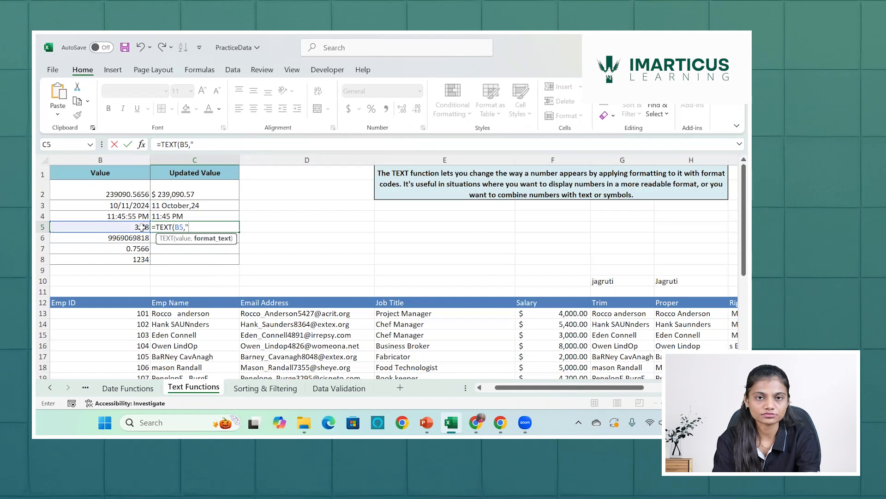
type("?/?)")
key("BackSpace")
type("\")")
key("Return")
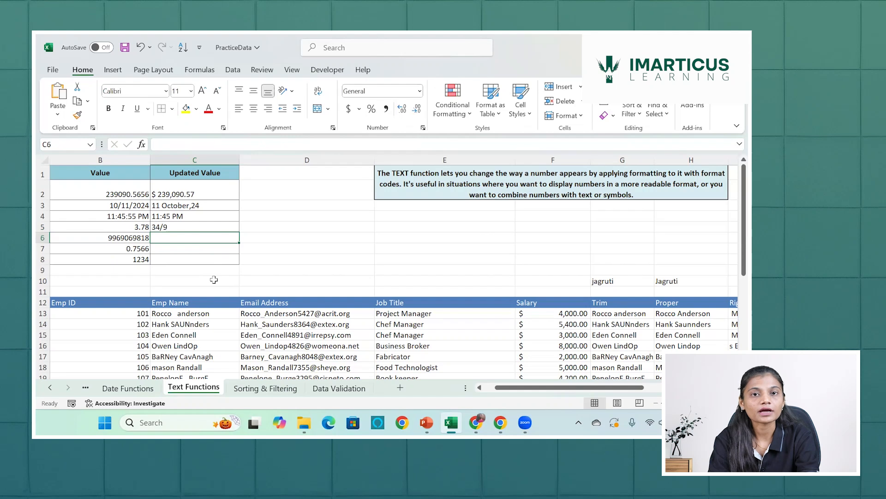
left_click(272, 229)
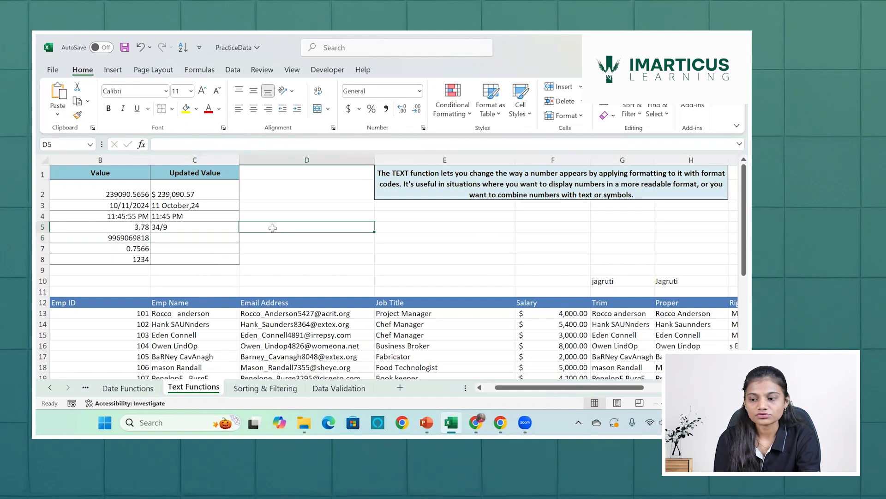
type("34")
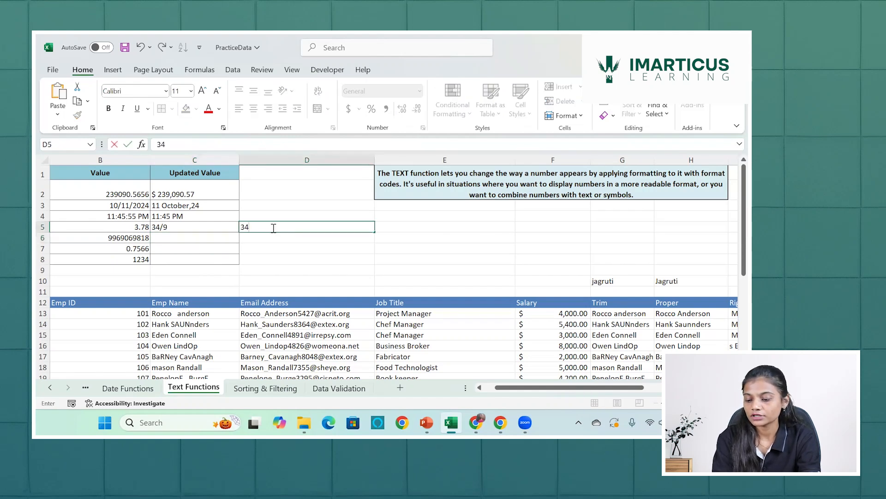
type("/9")
key("Return")
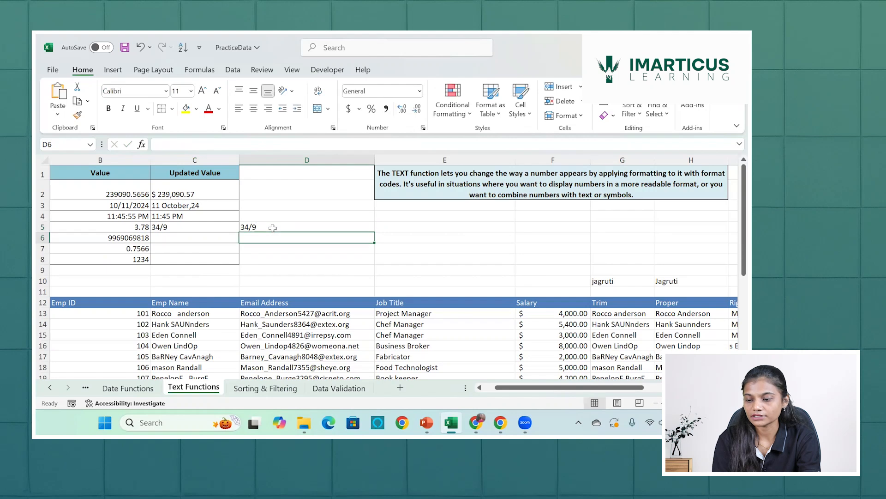
left_click(272, 228)
key("Delete")
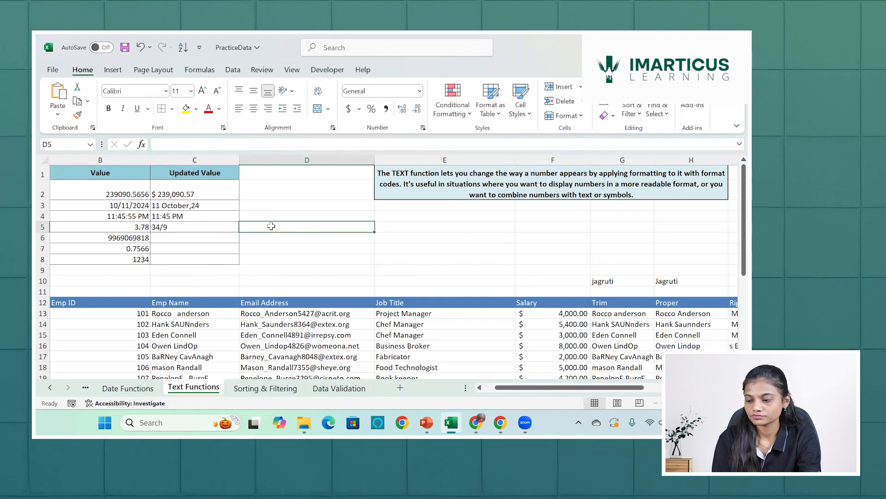
Calculate the fraction's decimal equivalent in D5 with the formula =34/9.
type("=34")
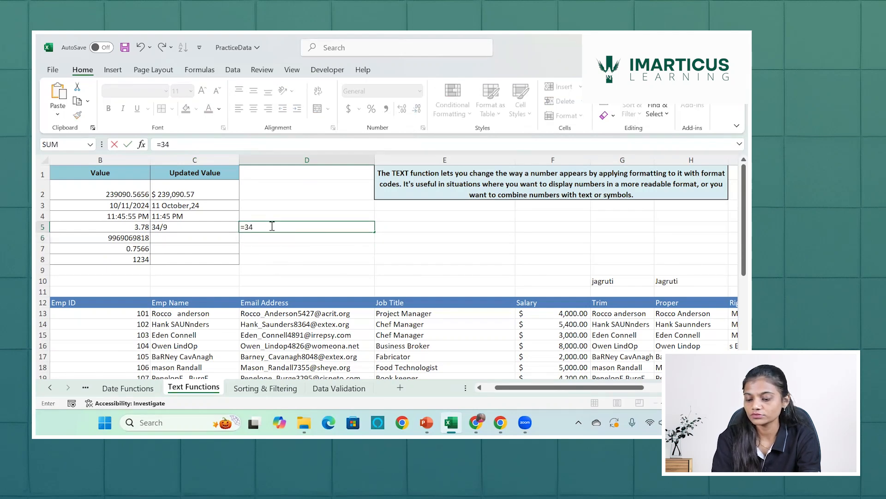
type("/9")
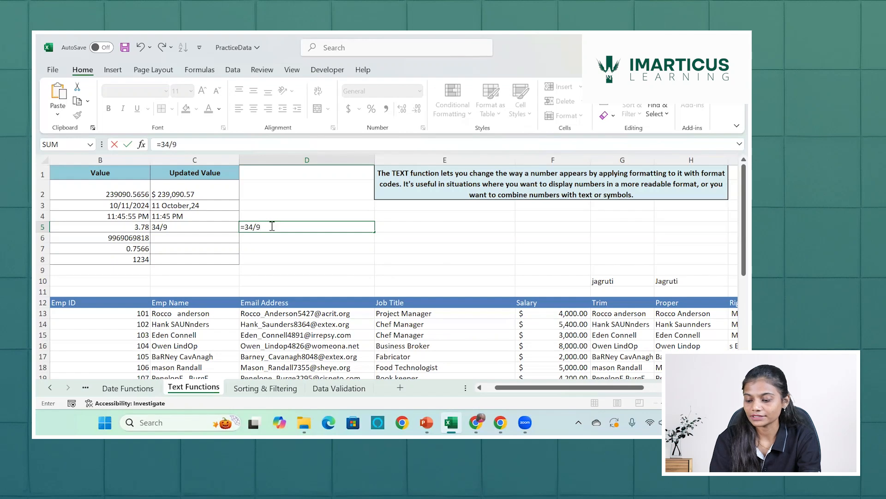
key("Return")
left_click(287, 224)
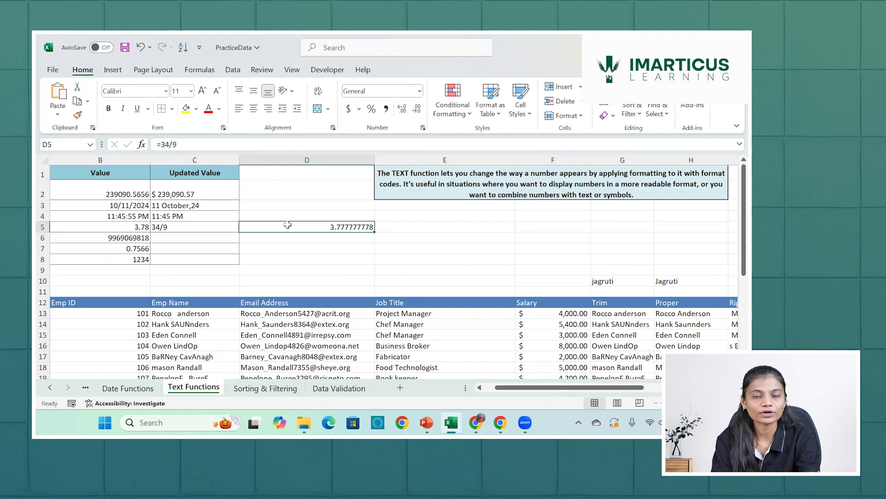
Compare the value in B5 with C5 and inspect the fraction format code in the C5 formula.
left_click(133, 228)
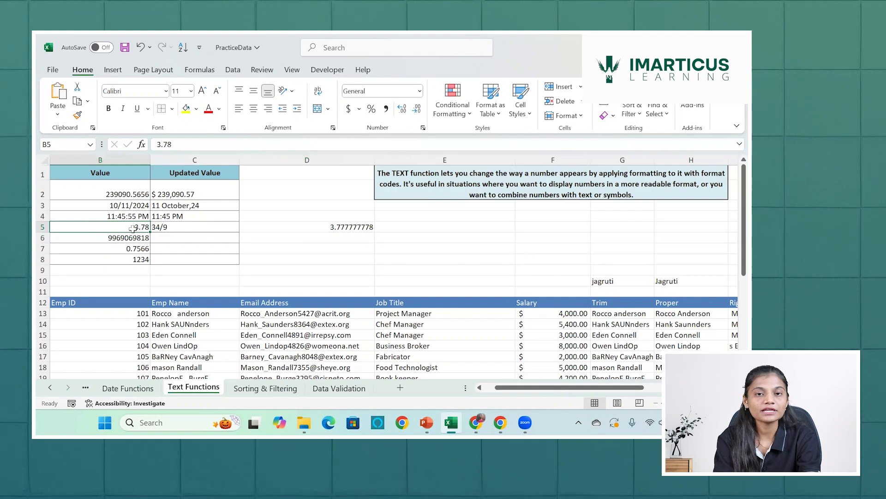
left_click(172, 229)
double_click(173, 229)
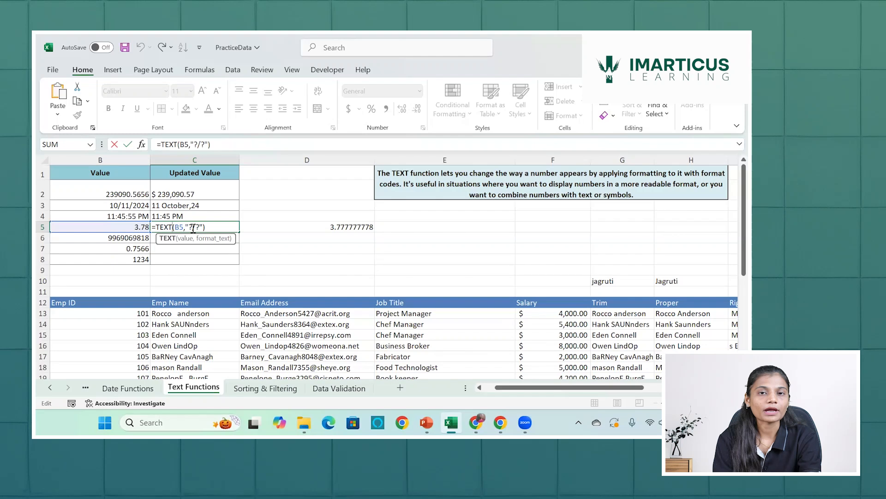
key("Return")
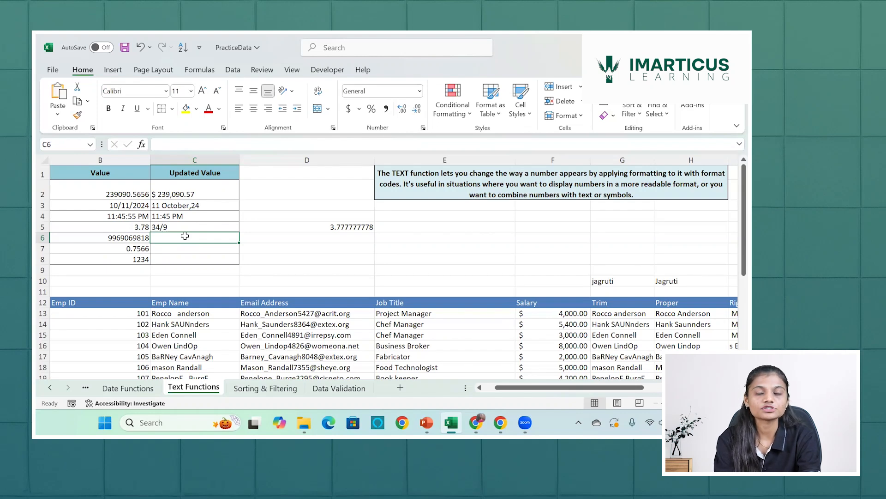
Enter =TEXT(B6,"+91-###") in C6 to add a country code to the phone number, and select C6 to check its formula.
type("=")
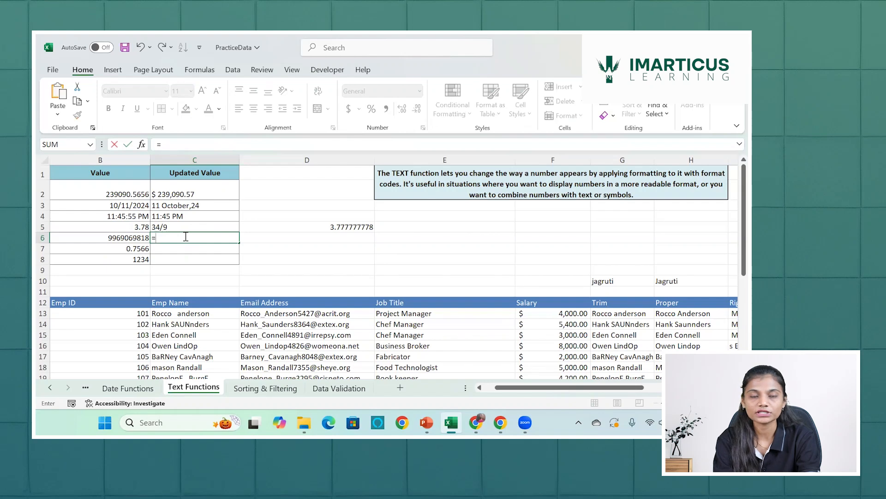
type("text")
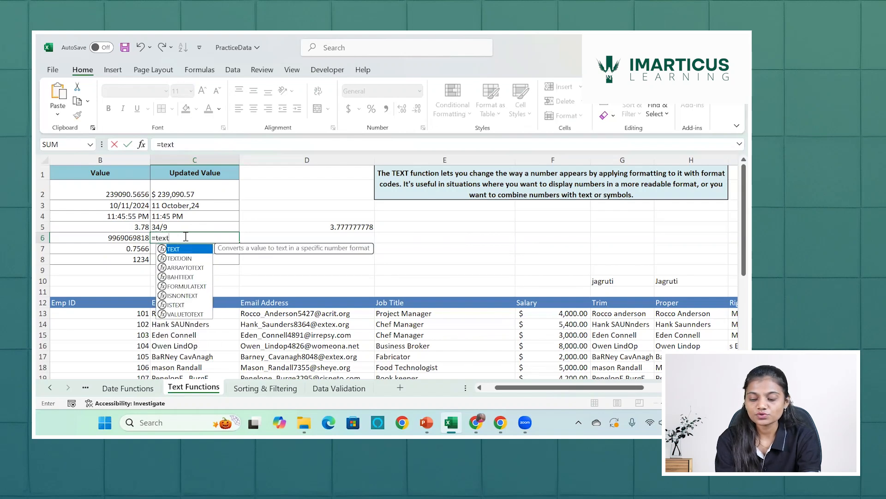
key("Tab")
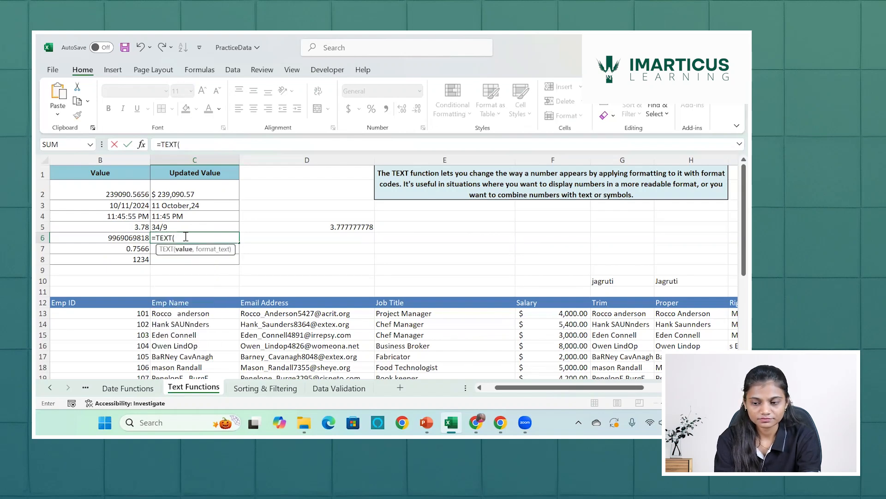
left_click(134, 236)
type(",")
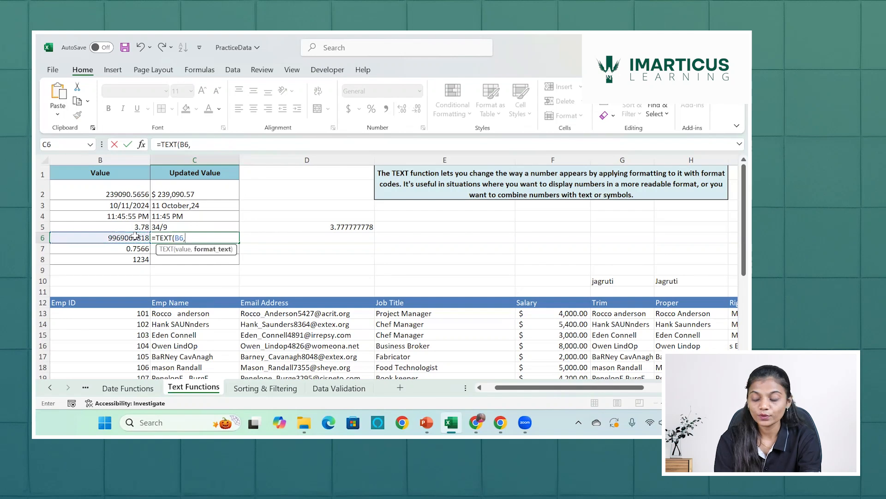
type("\"+91")
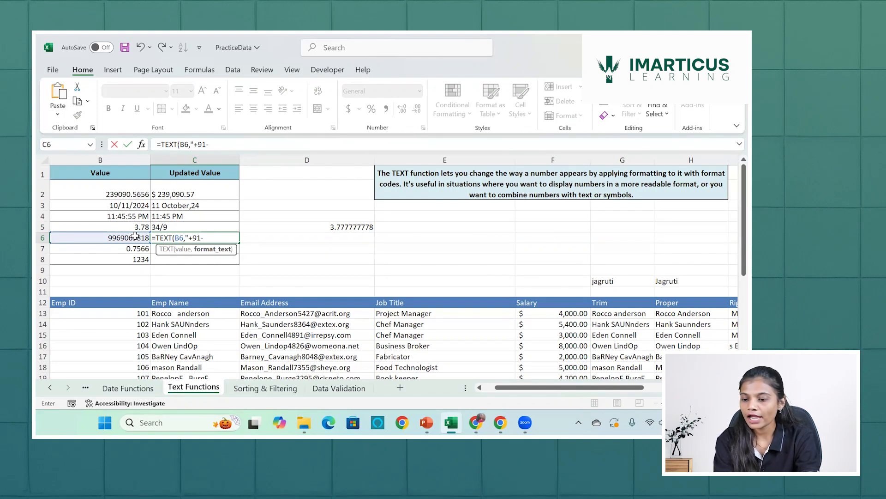
type("-###")
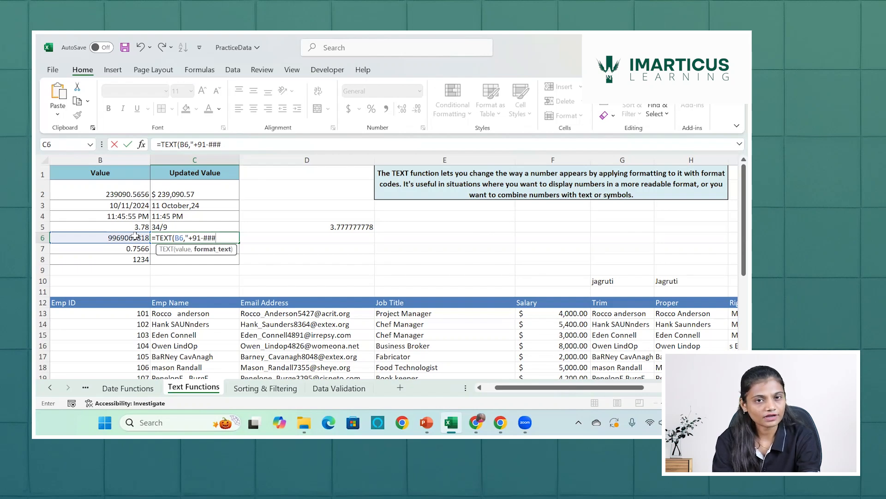
type("\")")
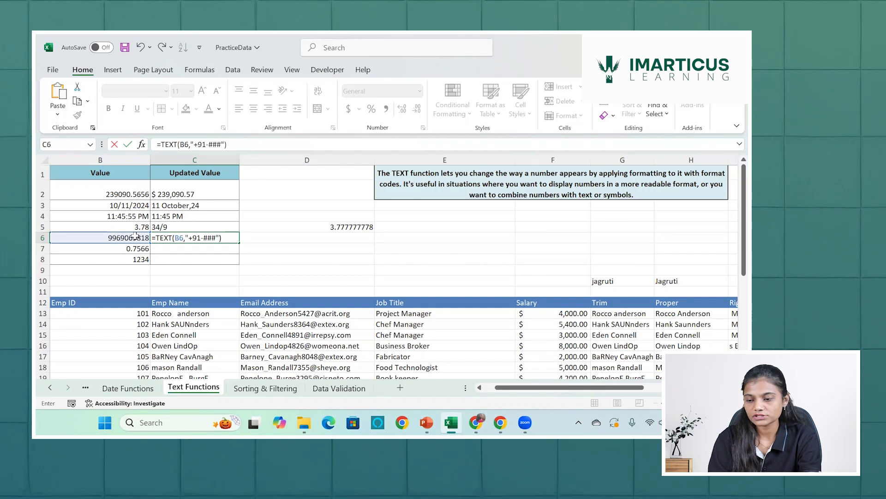
key("Return")
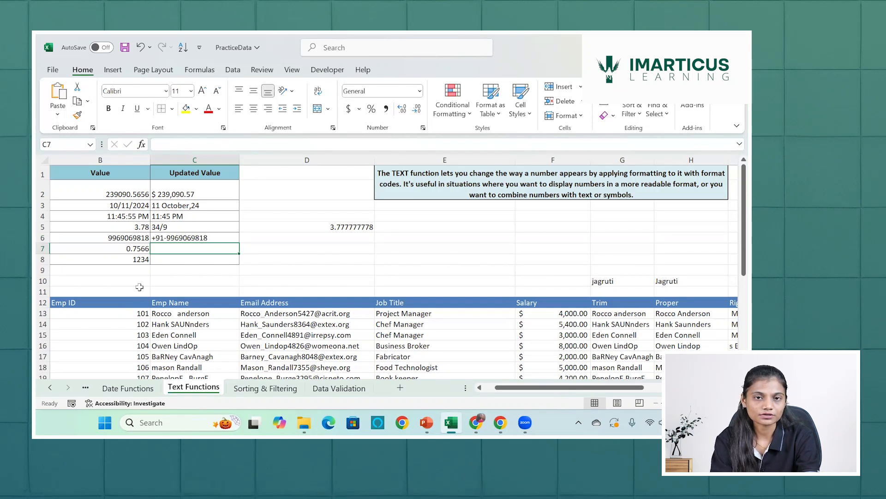
left_click(184, 238)
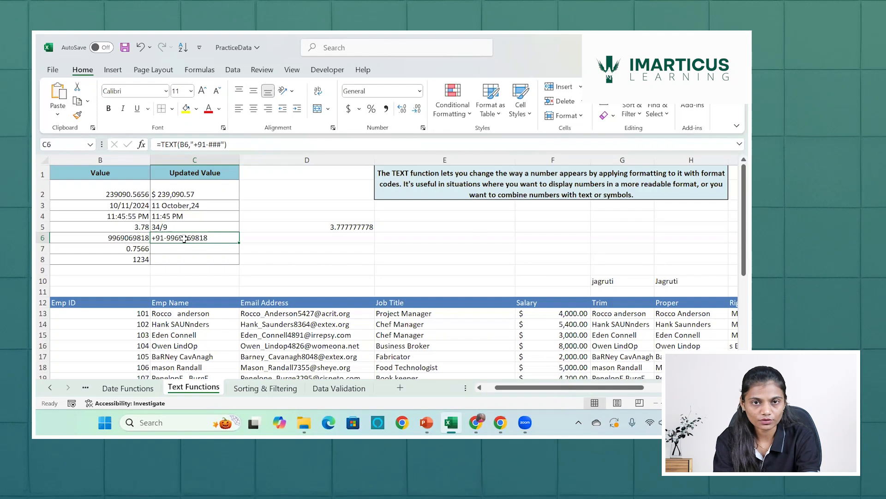
Enter =TEXT(B7,"0%") in C7 to show the decimal in B7 as a whole percentage.
left_click(182, 248)
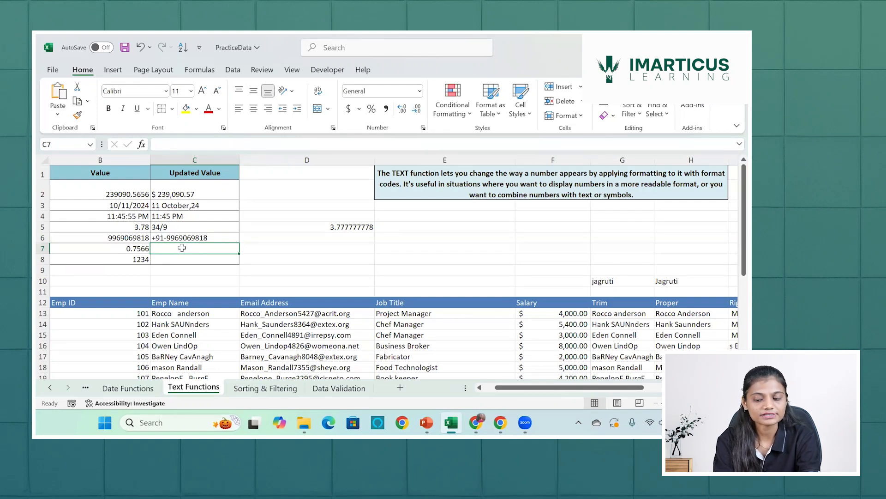
type("=tex")
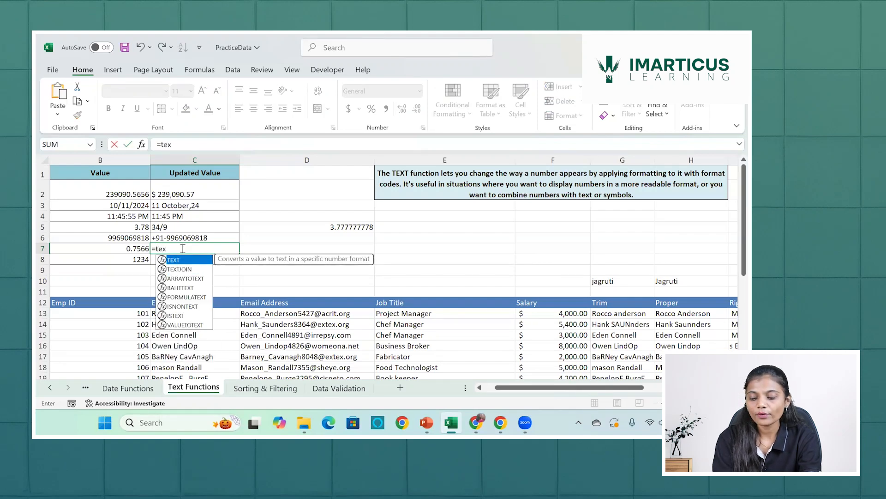
key("Tab")
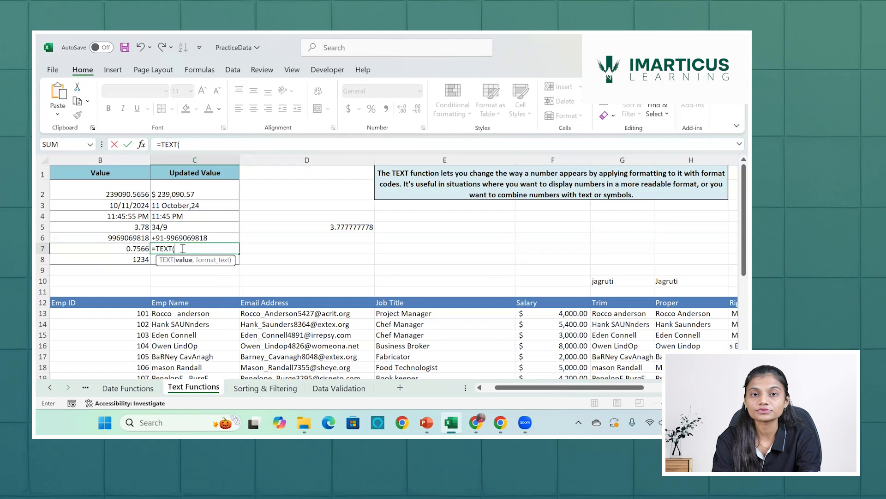
left_click(140, 248)
type(",")
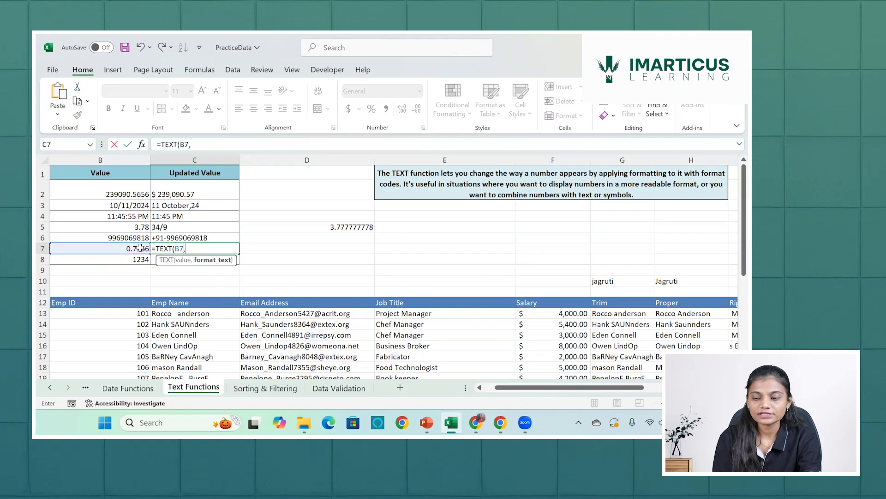
type("\"0")
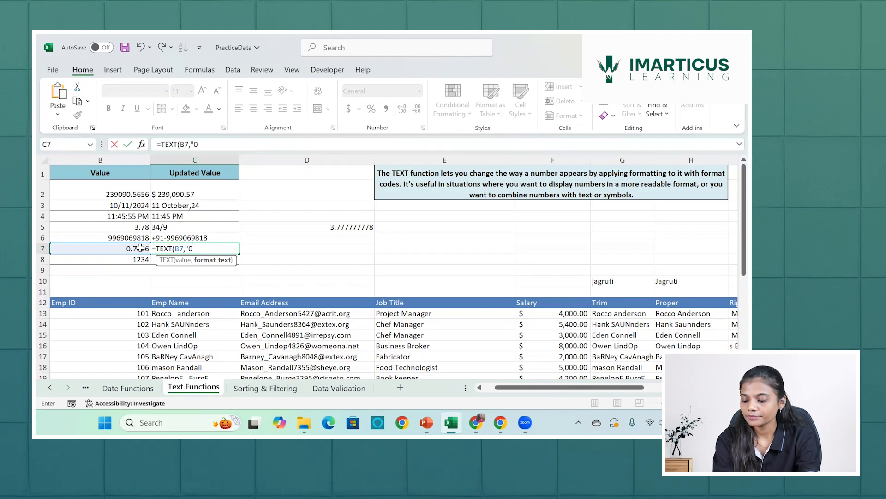
type("%")
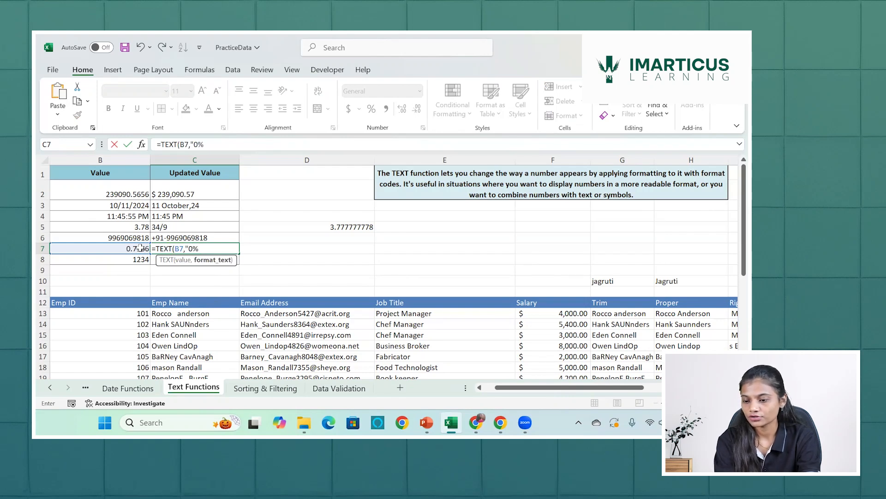
type("\")")
key("Return")
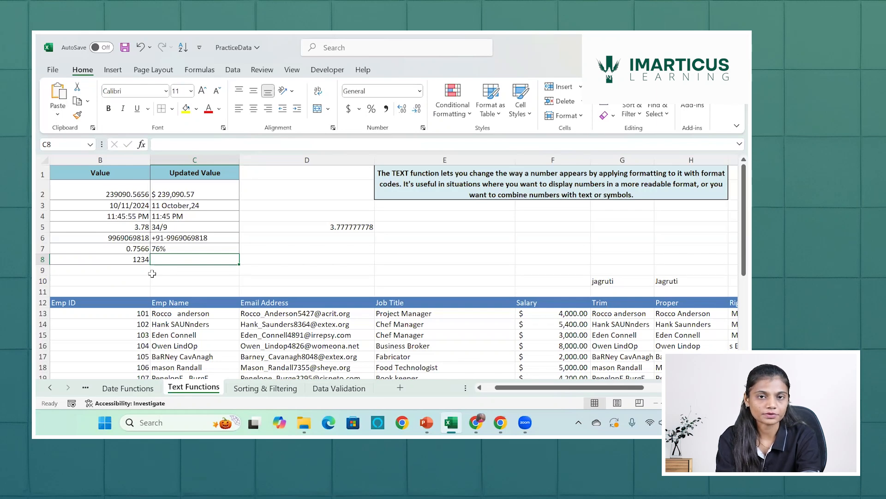
Edit the C7 format code to 0.0% so the percentage shows one decimal place.
double_click(173, 249)
left_click(196, 249)
type(".0")
key("Return")
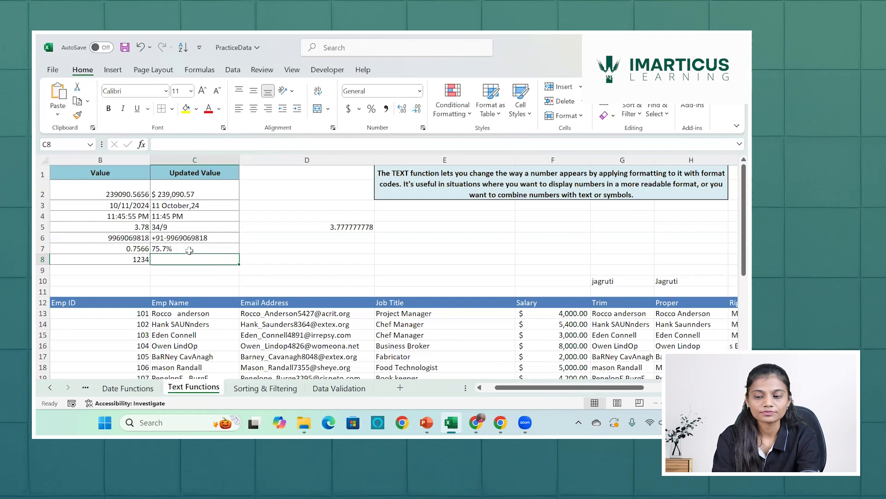
Enter =TEXT(B8,"00000000") in C8 to pad the number in B8 with leading zeros to eight digits.
type("=")
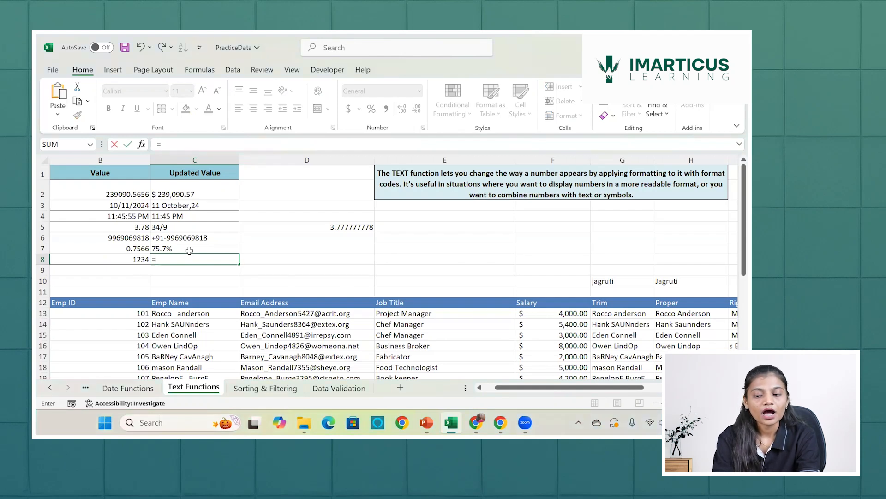
type("text")
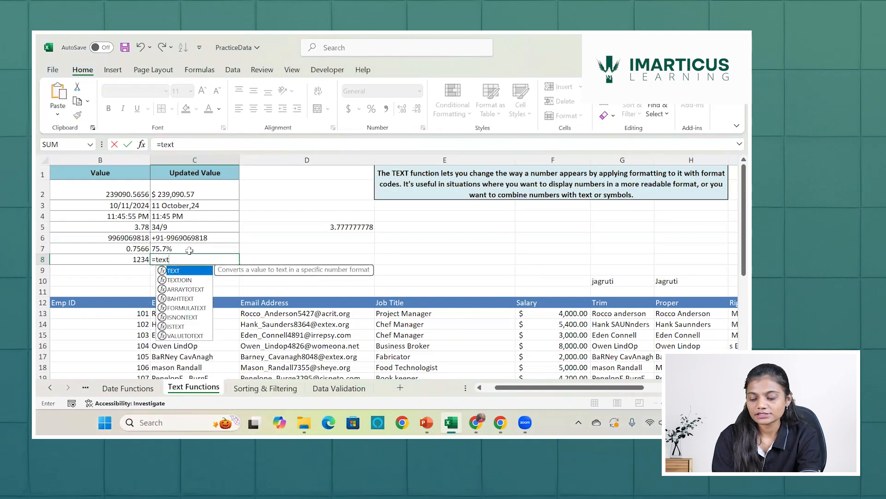
key("Tab")
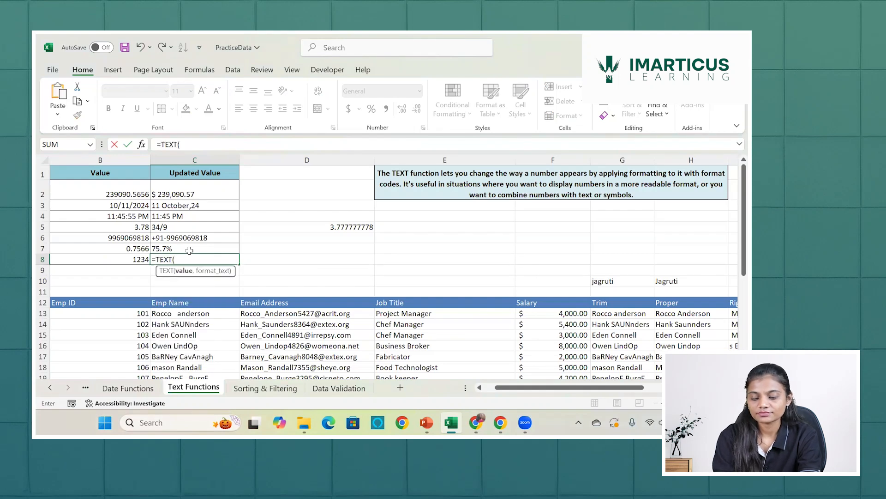
left_click(134, 260)
type(",\"")
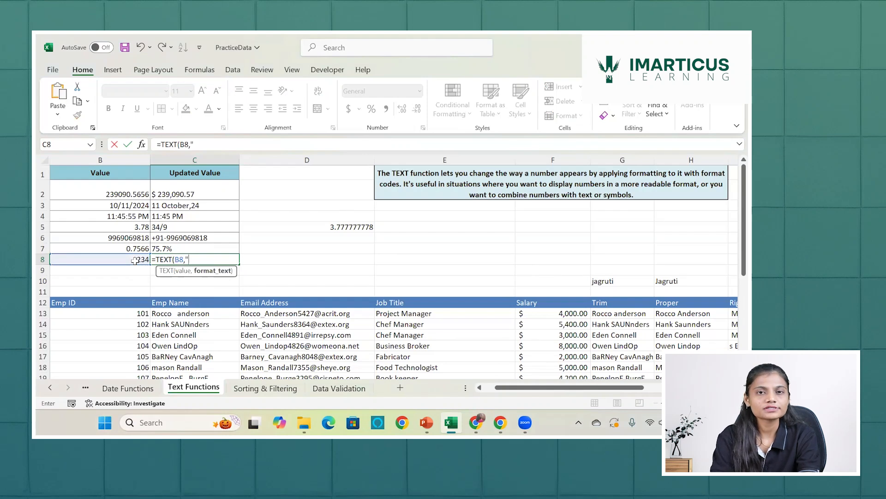
type("00")
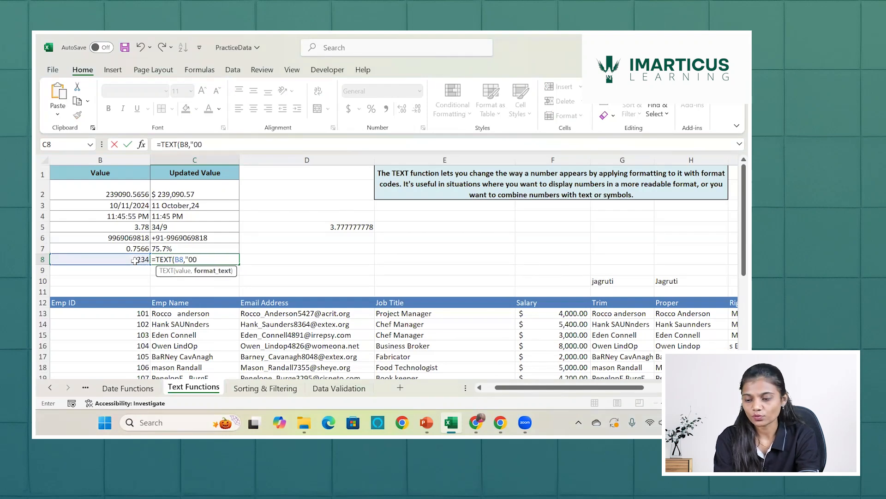
type("000000")
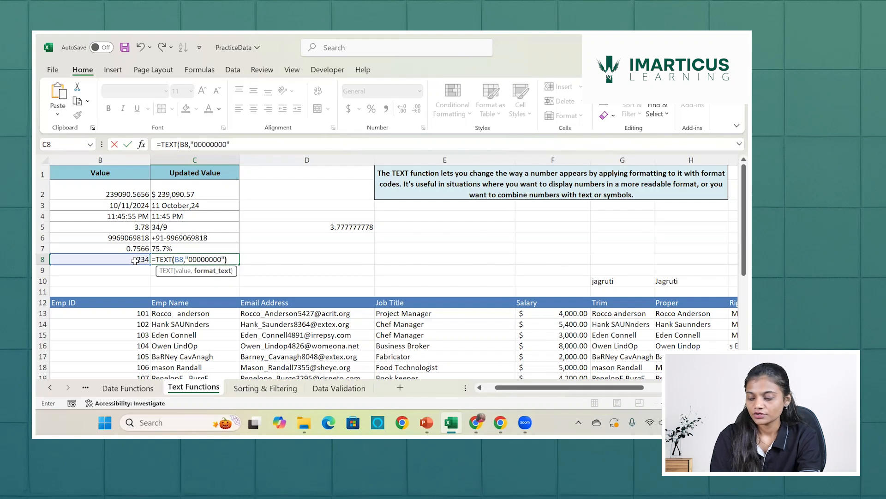
type("\")")
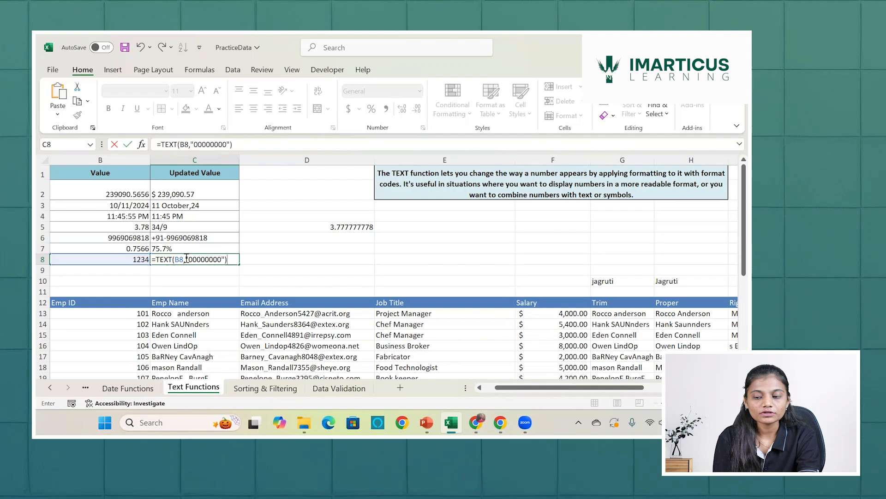
key("Return")
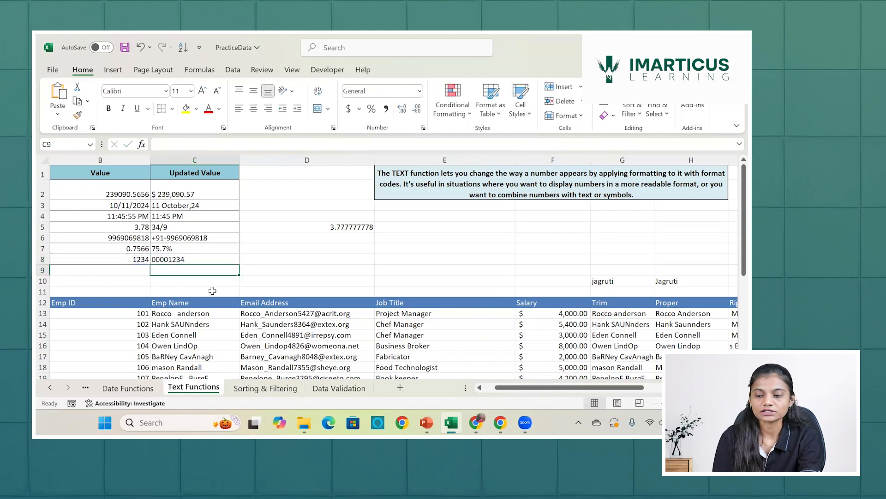